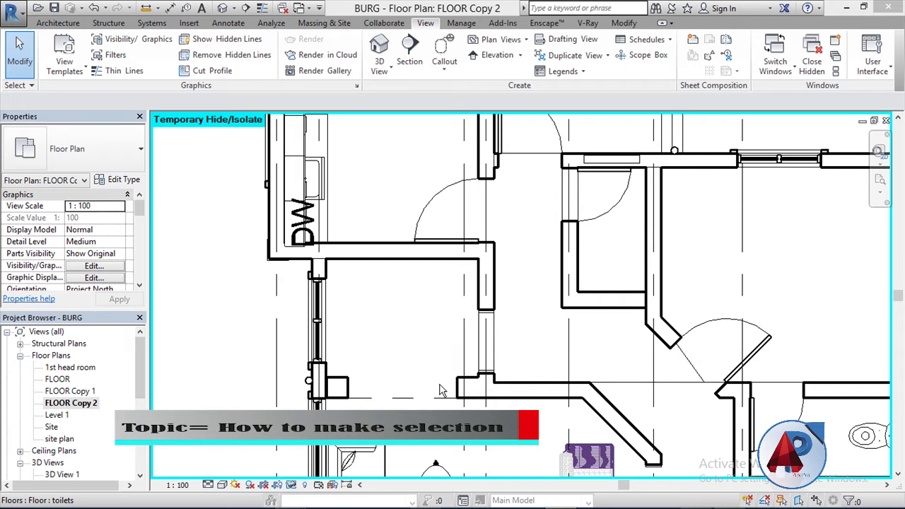
scroll(362, 300, down, 4)
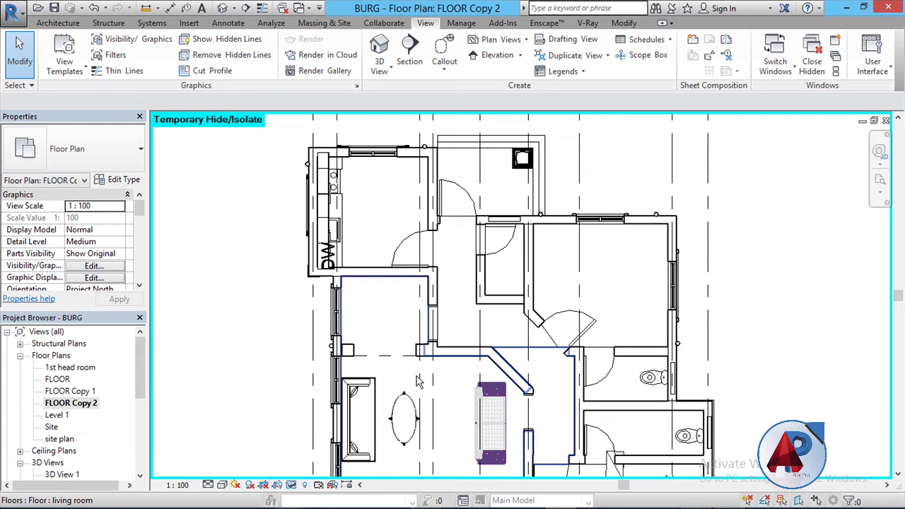
scroll(416, 385, up, 3)
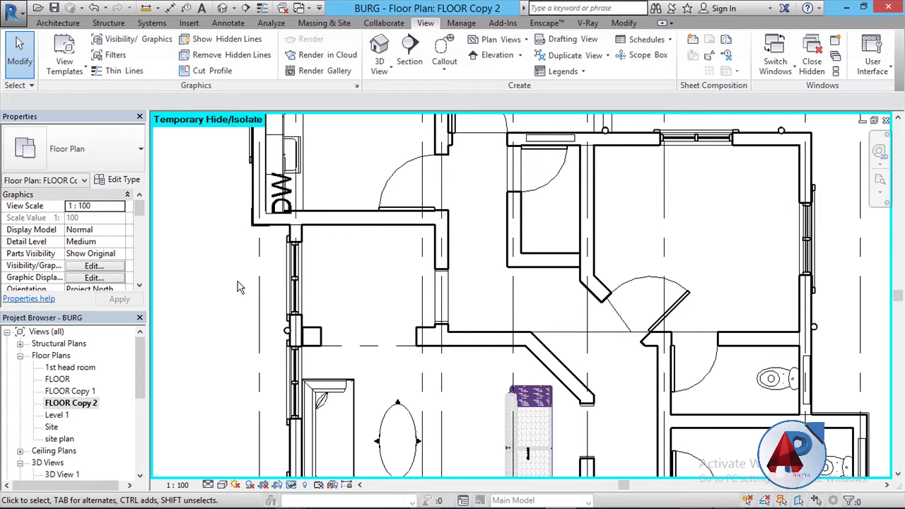
scroll(238, 287, down, 2)
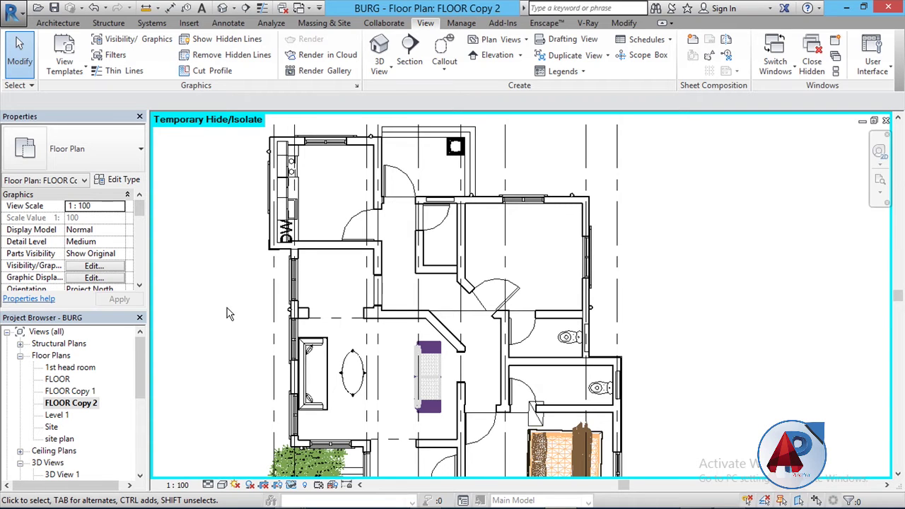
click(91, 500)
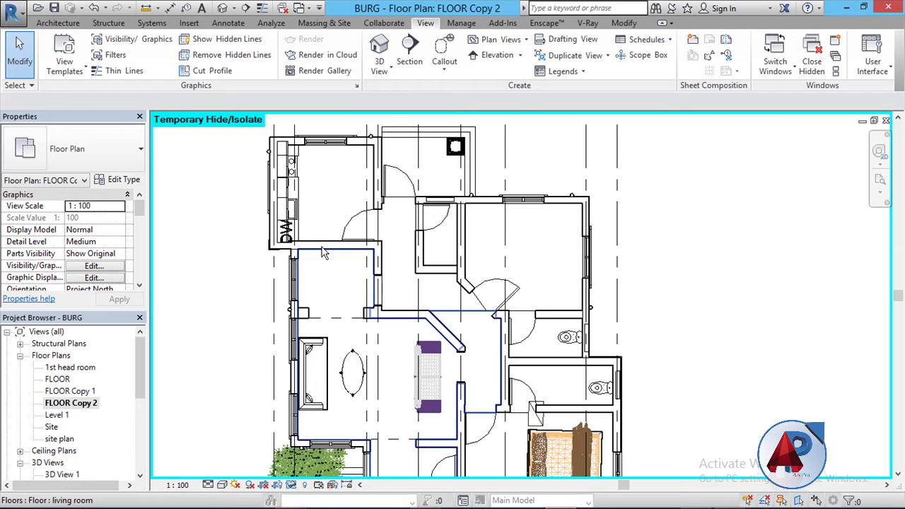
- Select the horizontal wall below the kitchen, switch the selection to the kitchen door, and clear it
scroll(322, 245, up, 3)
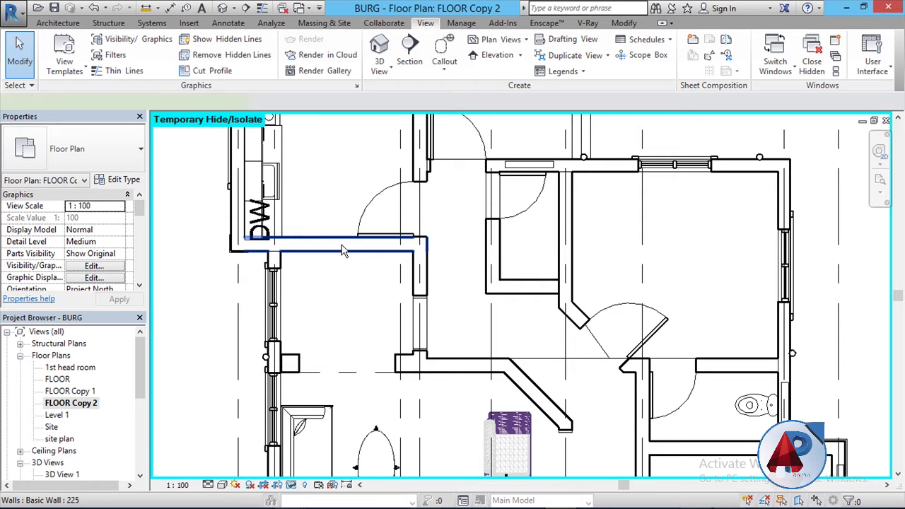
click(342, 250)
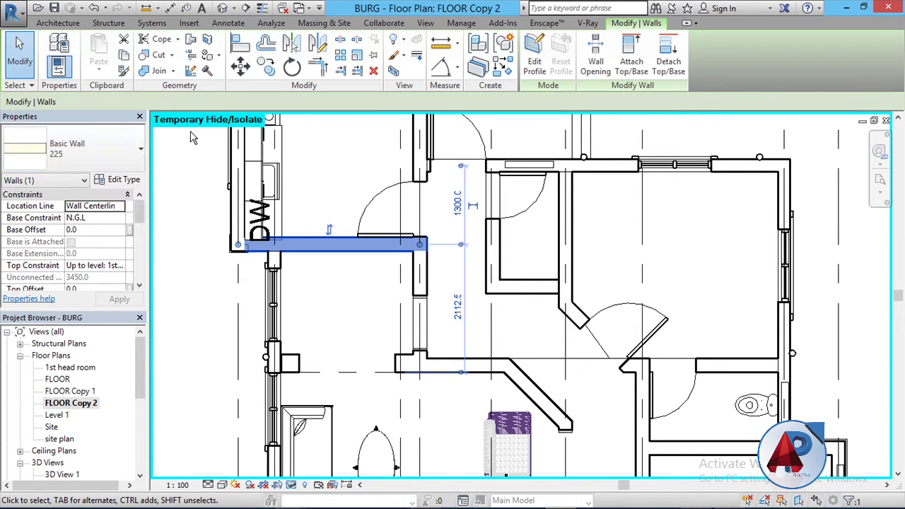
click(367, 207)
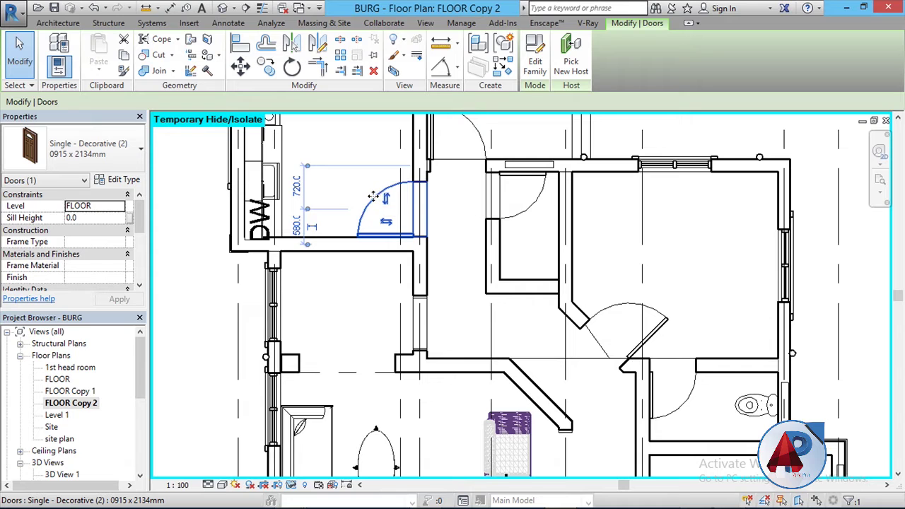
click(209, 311)
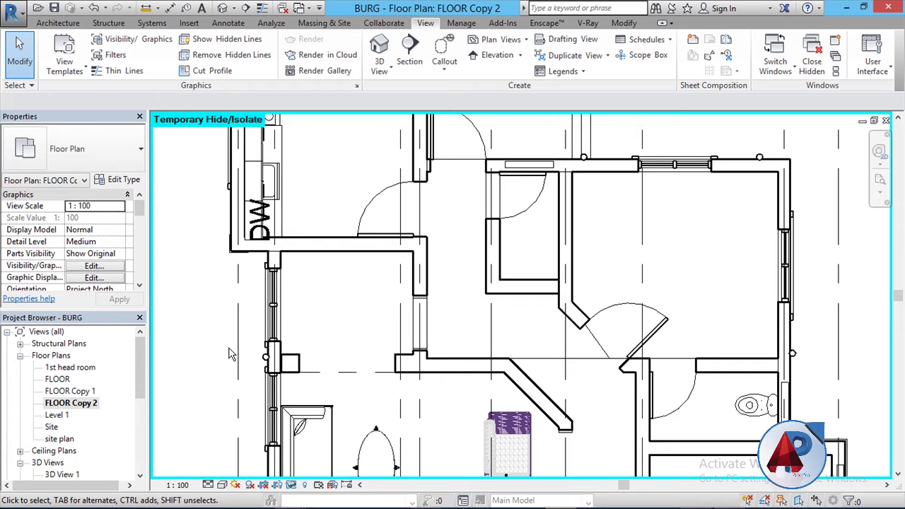
- Cycle through the alternates at the kitchen's lower wall, select the chain of four walls enclosing the kitchen, and clear the selection
scroll(332, 321, down, 2)
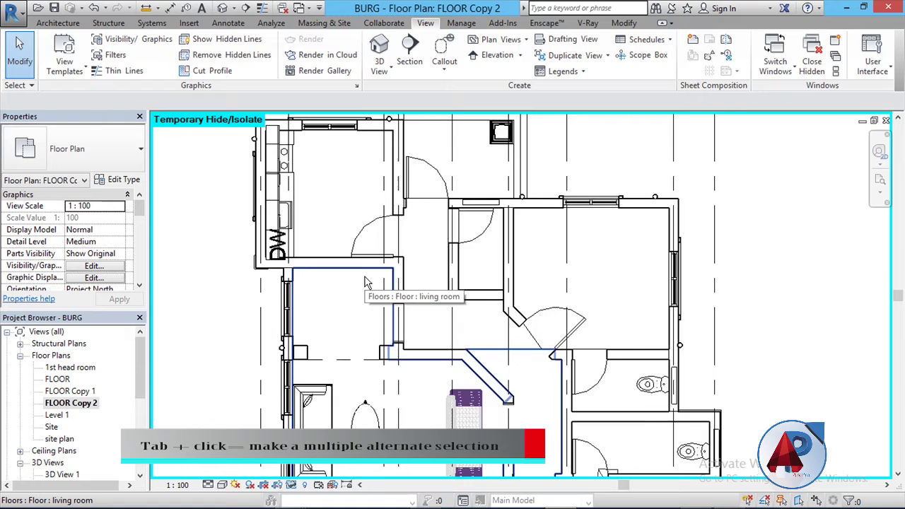
scroll(366, 282, up, 2)
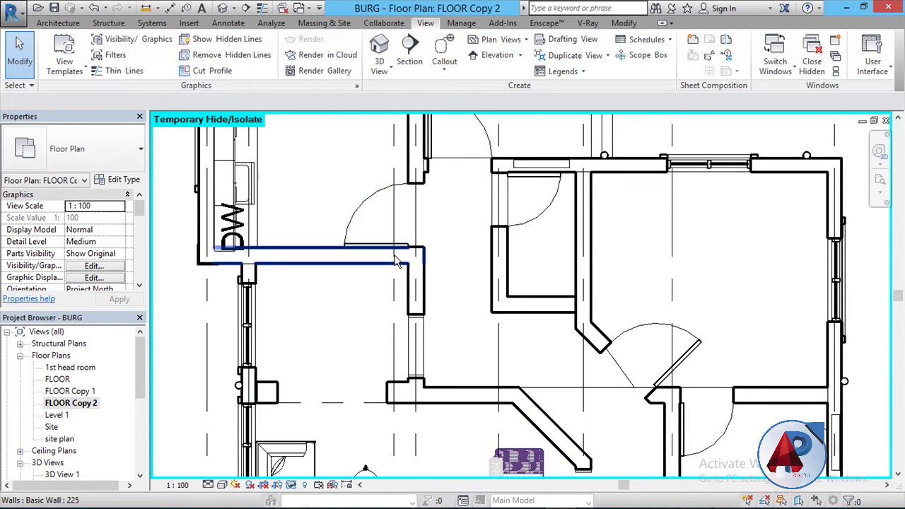
key(Tab)
scroll(386, 265, down, 3)
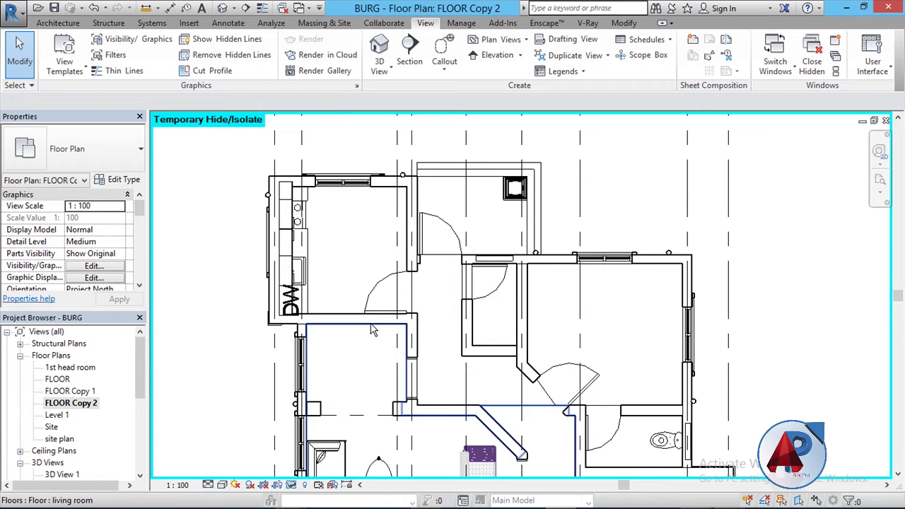
key(Tab)
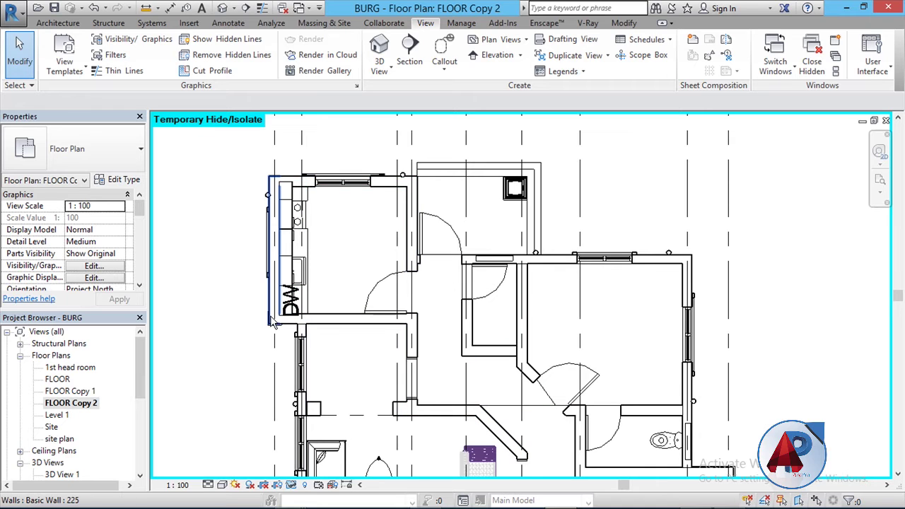
key(Tab)
click(360, 326)
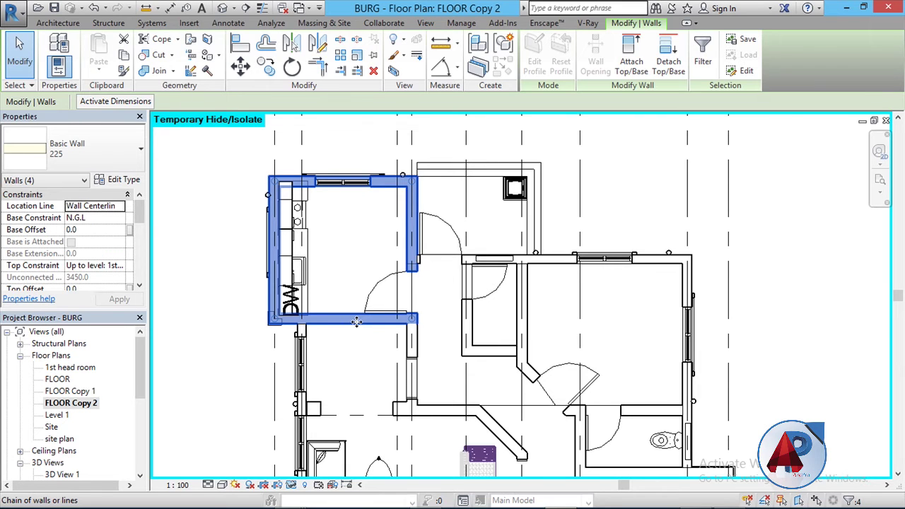
key(Escape)
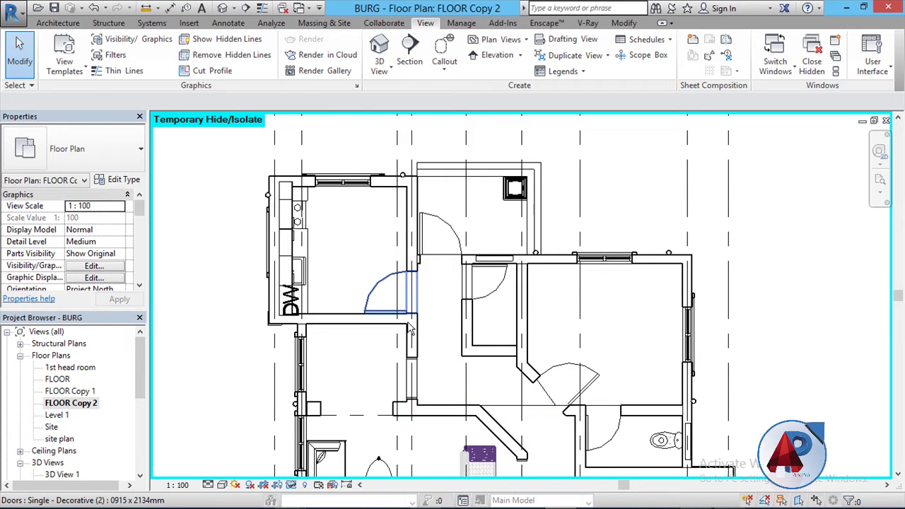
- Cycle past the kitchen enclosure to the alternate chain of three walls sharing the kitchen's lower wall, and select it
key(Tab)
key(Tab)
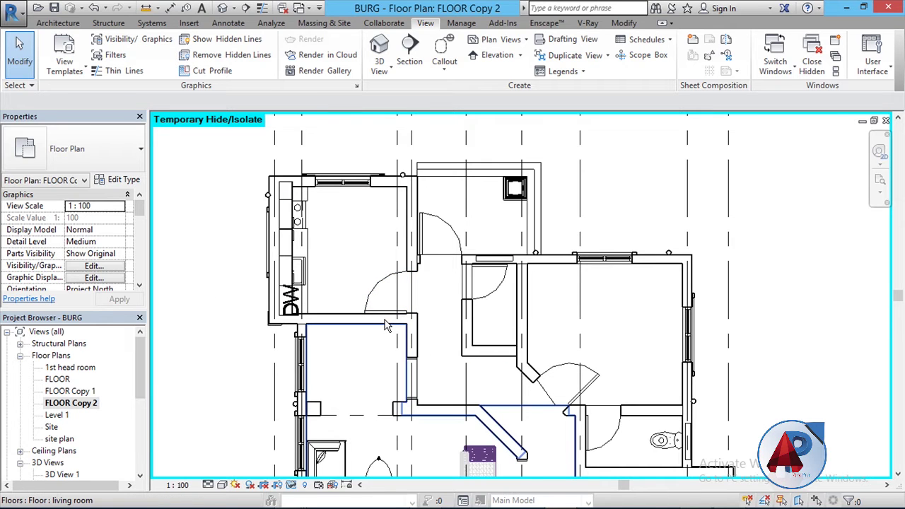
key(Tab)
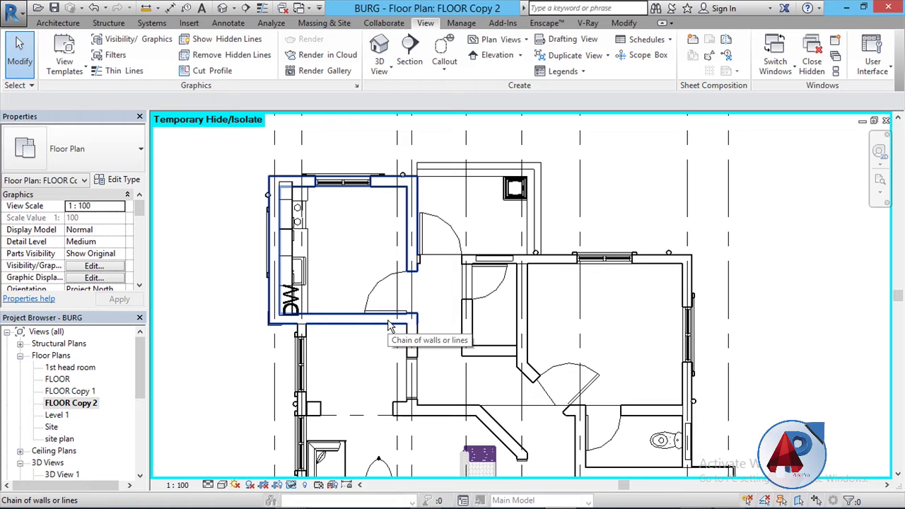
key(Tab)
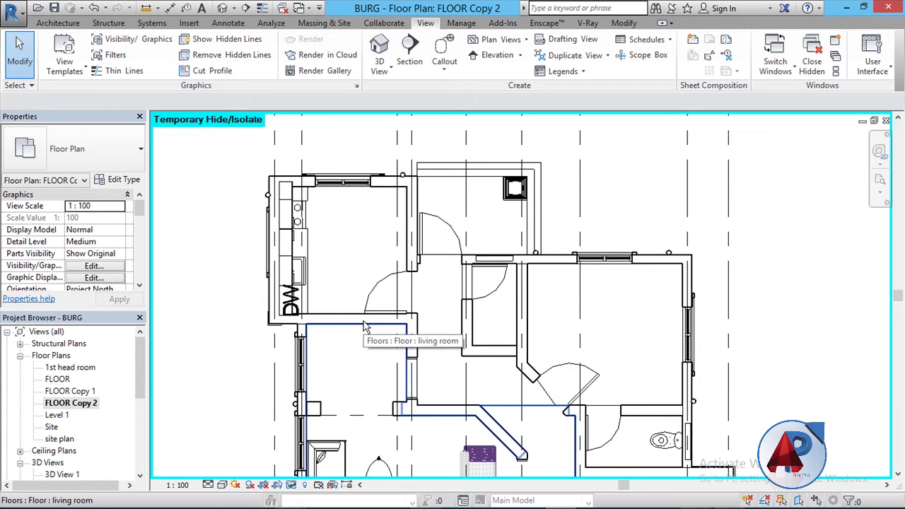
key(Tab)
key(Tab)
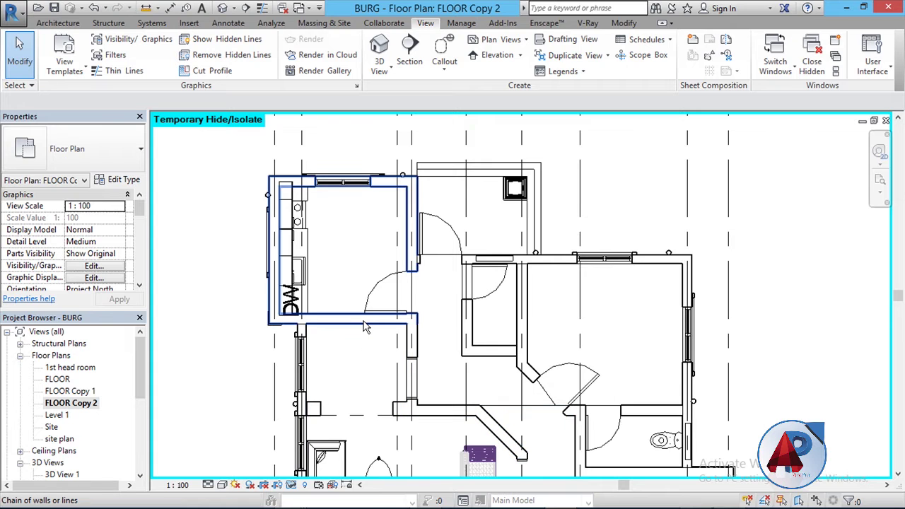
key(Tab)
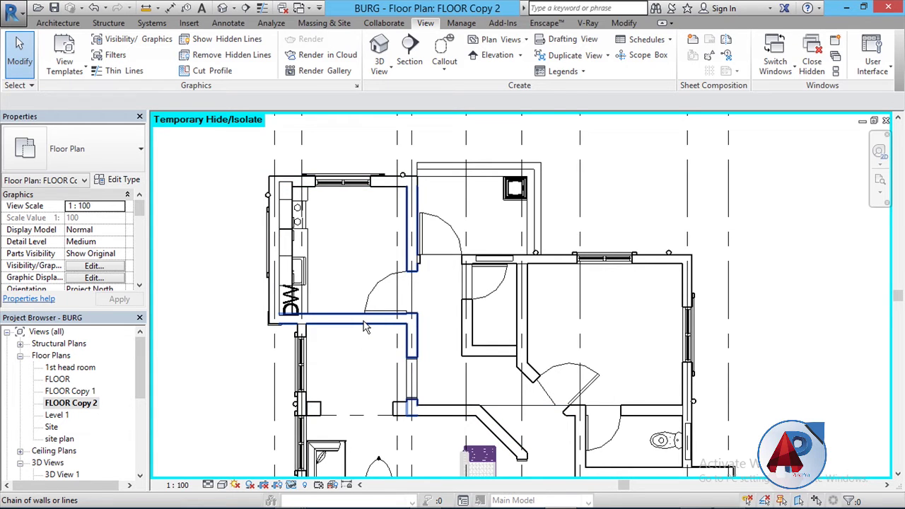
click(365, 327)
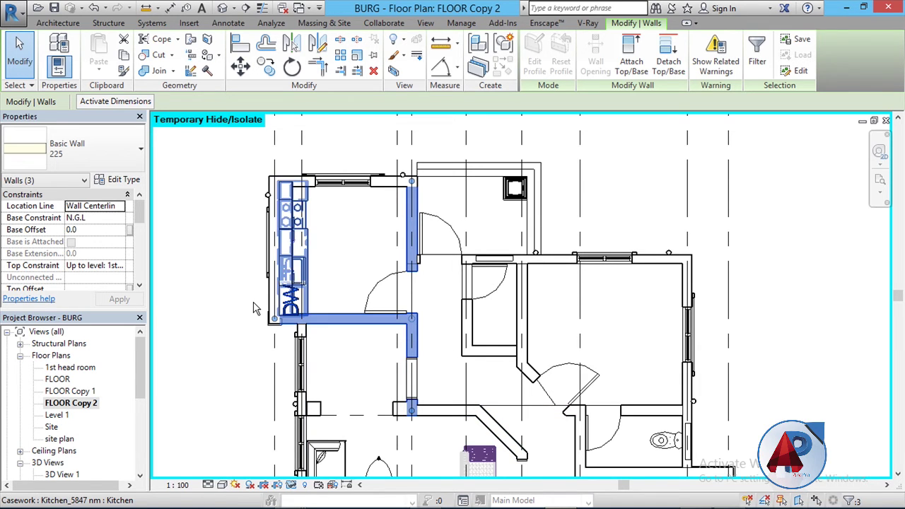
- Release the wall chain, select only the kitchen casework, and deselect it
click(219, 257)
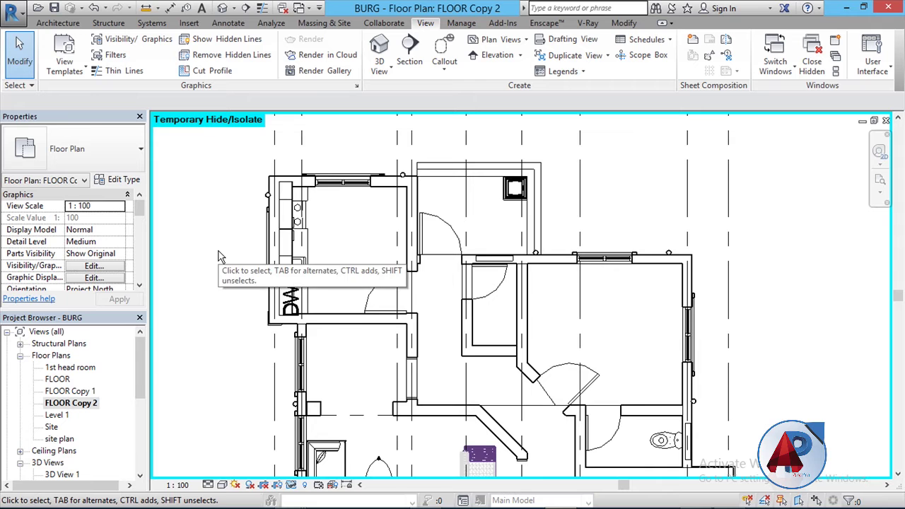
click(304, 313)
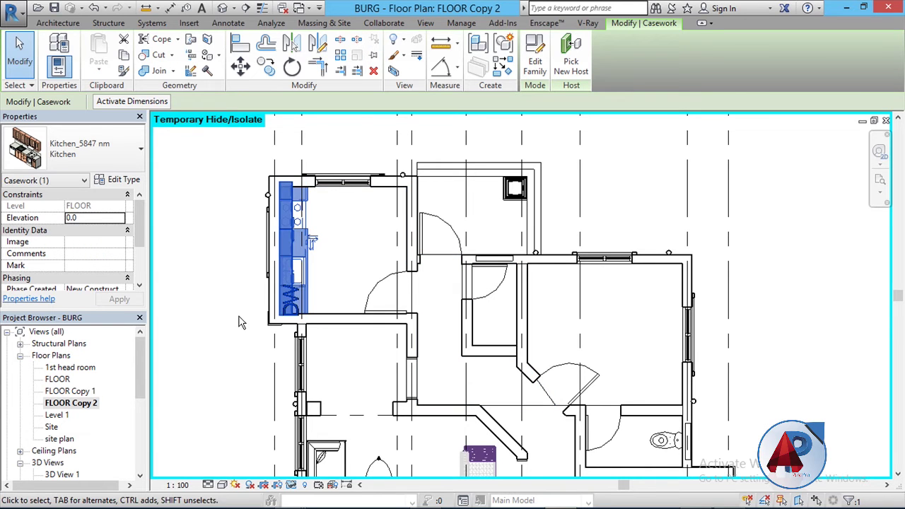
click(274, 367)
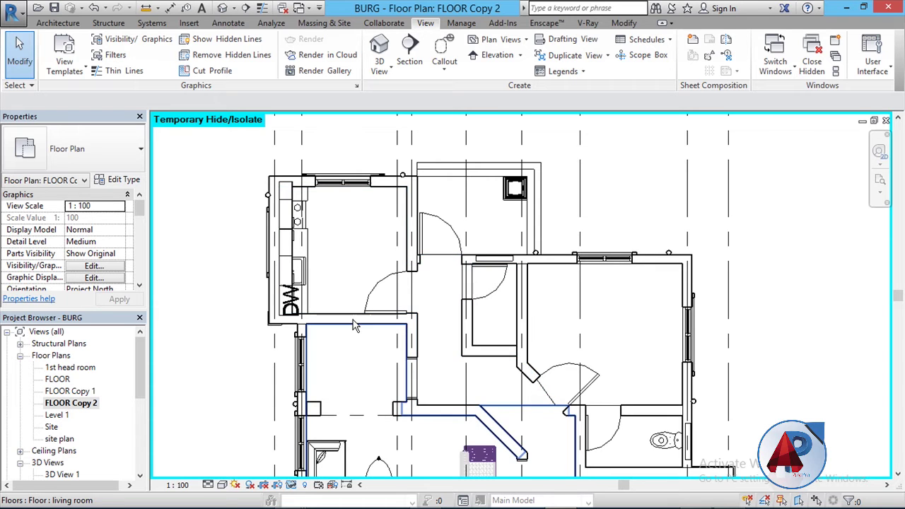
- Select the kitchen's lower wall and add its upper wall to the selection
scroll(355, 326, up, 2)
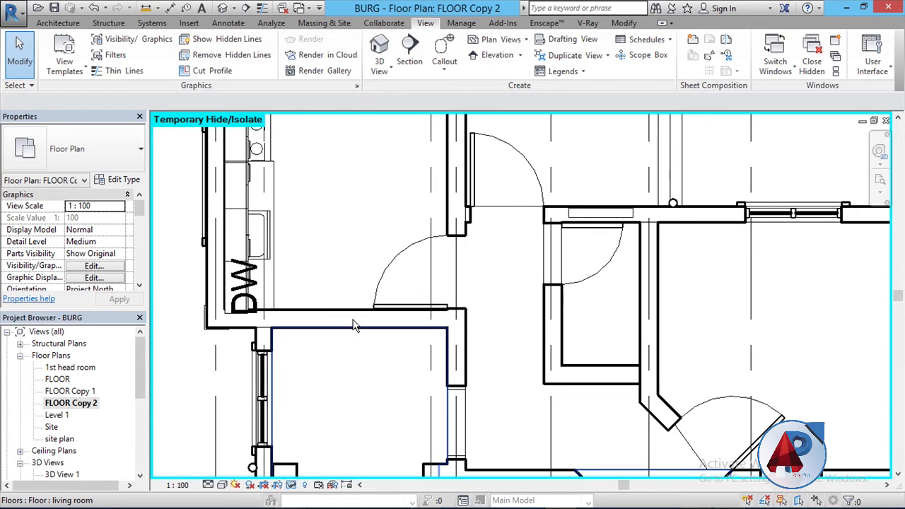
click(370, 324)
scroll(370, 320, down, 2)
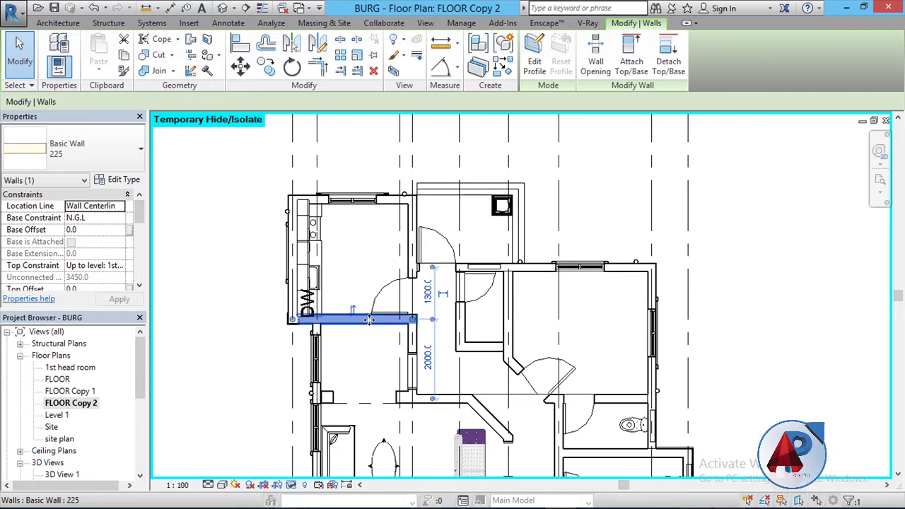
ctrl+click(393, 207)
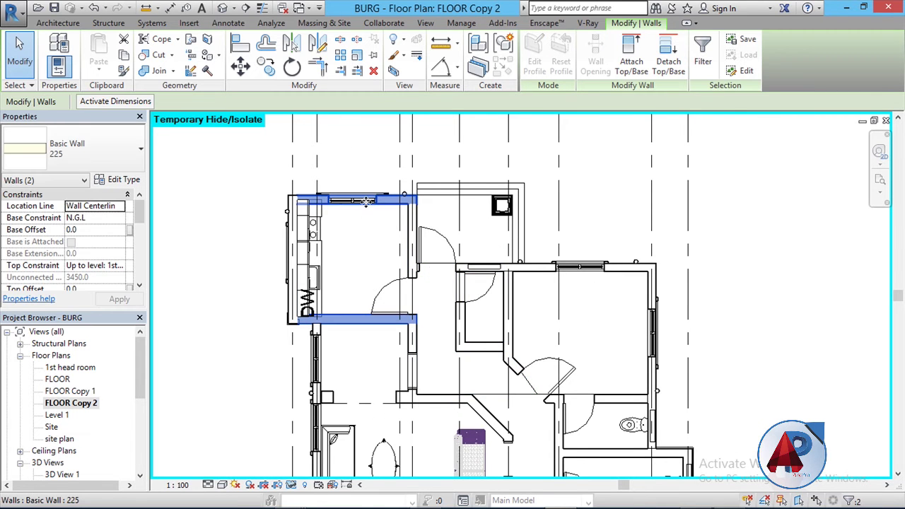
scroll(354, 204, up, 2)
scroll(358, 210, down, 3)
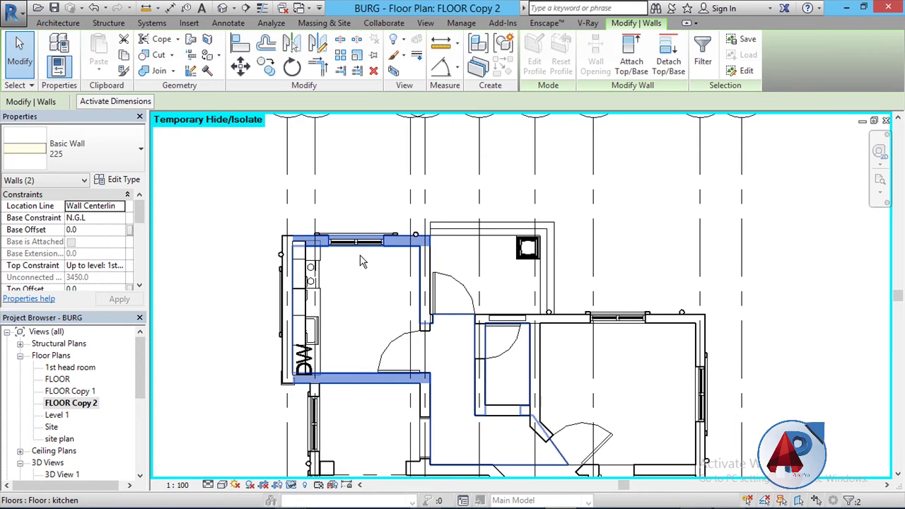
- Add the window in the kitchen's upper wall, the kitchen casework, and the wall between the small room and the bedroom to the selection
scroll(362, 263, up, 5)
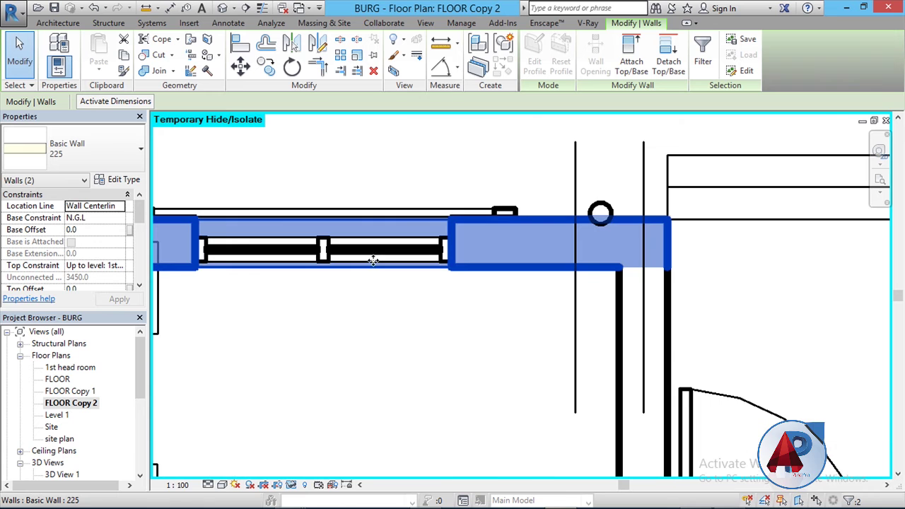
ctrl+click(326, 251)
scroll(340, 241, down, 5)
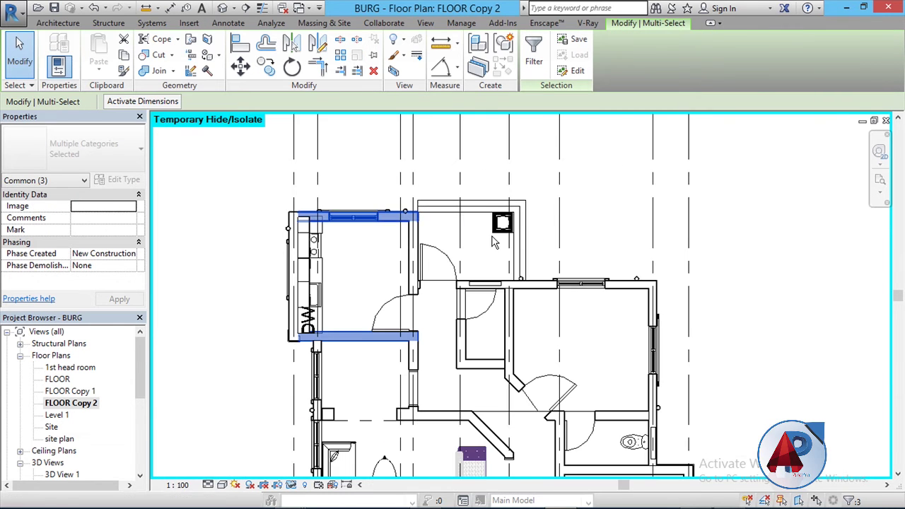
ctrl+click(320, 302)
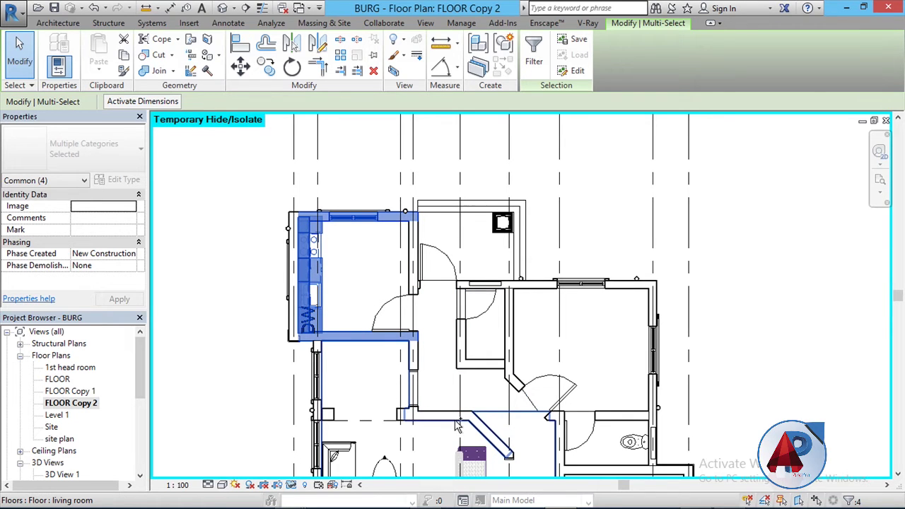
ctrl+click(509, 325)
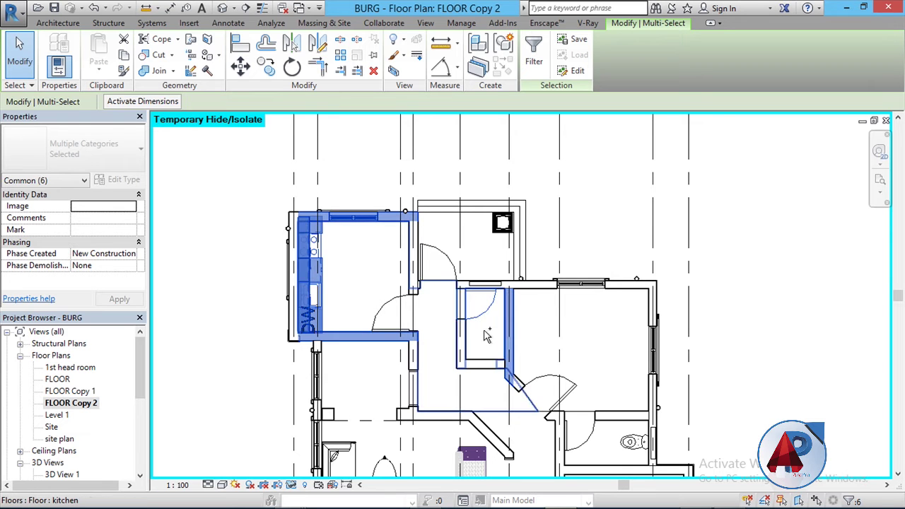
- Add the kitchen floor to the multiple selection, and clear the whole selection
ctrl+click(471, 366)
ctrl+click(470, 366)
scroll(314, 322, down, 3)
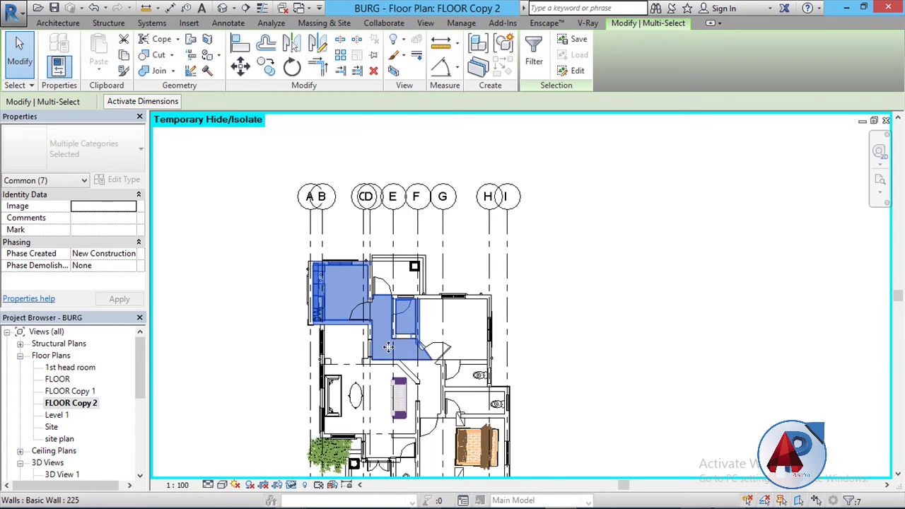
scroll(376, 344, up, 2)
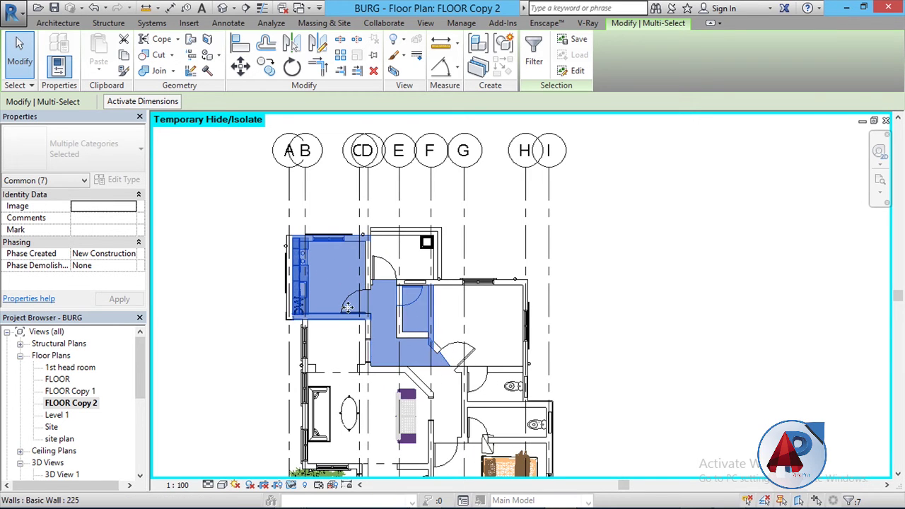
scroll(347, 305, up, 3)
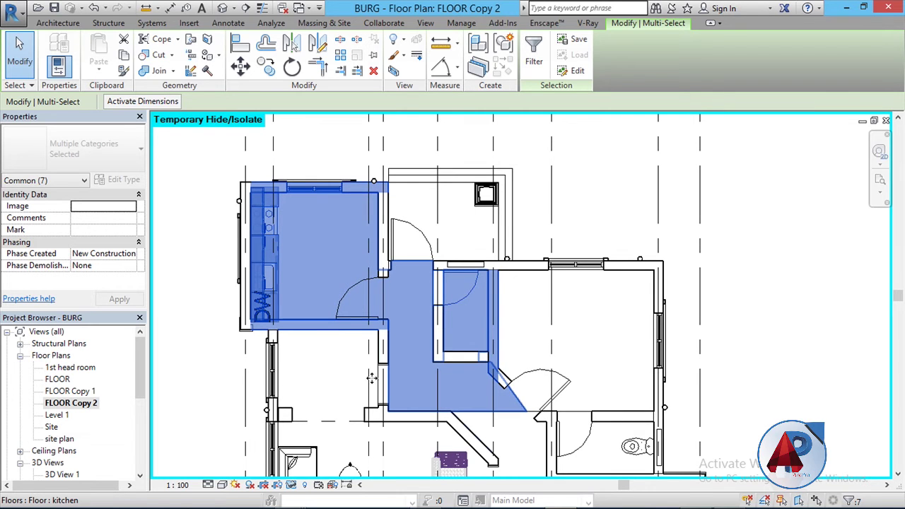
click(197, 333)
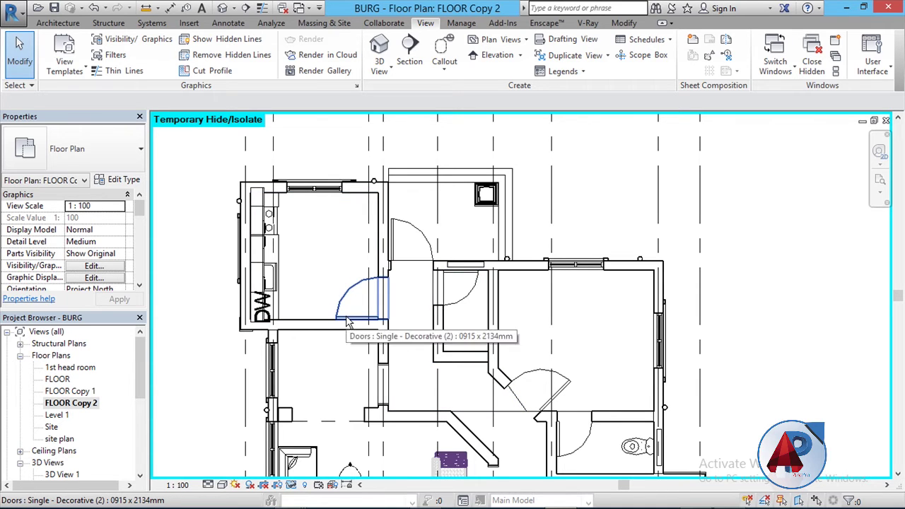
- Select the kitchen casework and add the kitchen floor, living room floor, kitchen's lower wall and entrance door to the selection
click(262, 240)
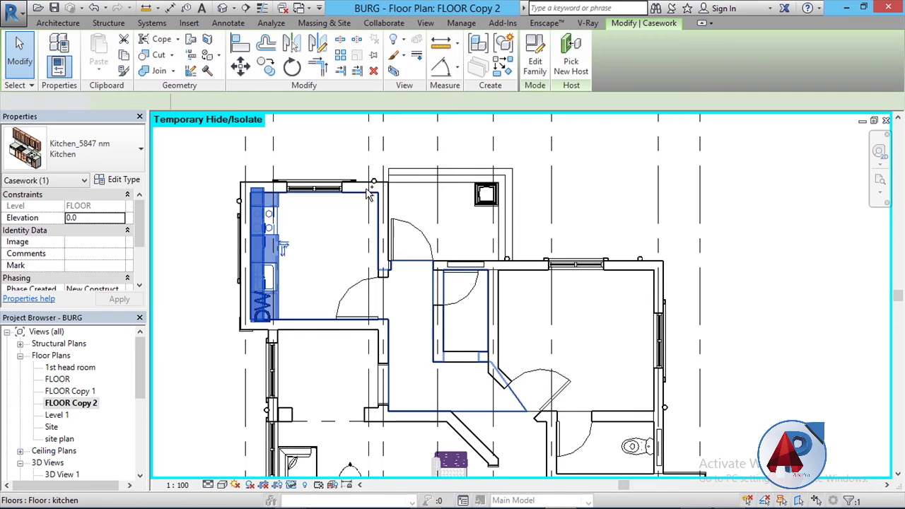
ctrl+click(344, 244)
ctrl+click(320, 331)
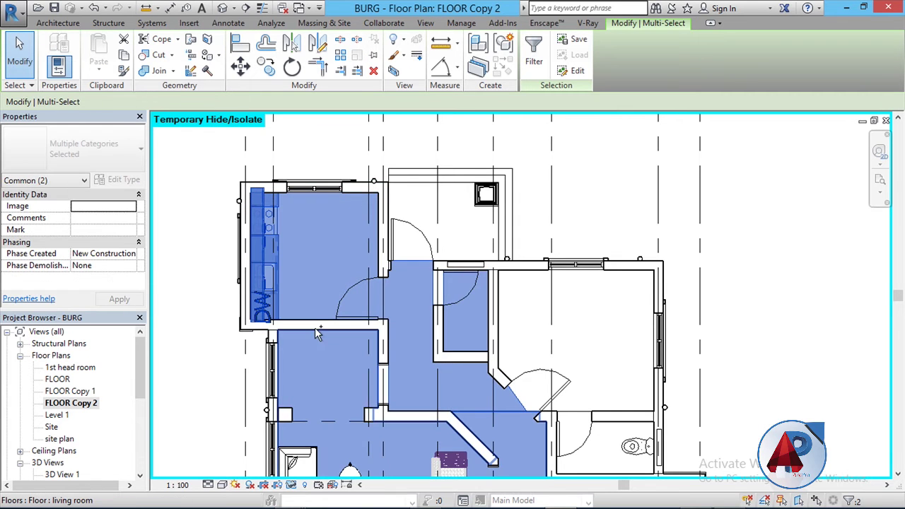
scroll(336, 325, up, 5)
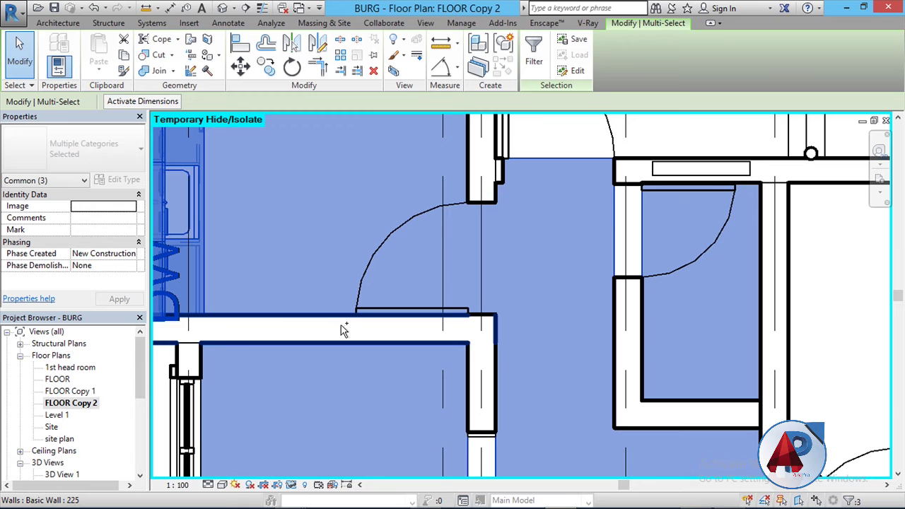
ctrl+click(344, 332)
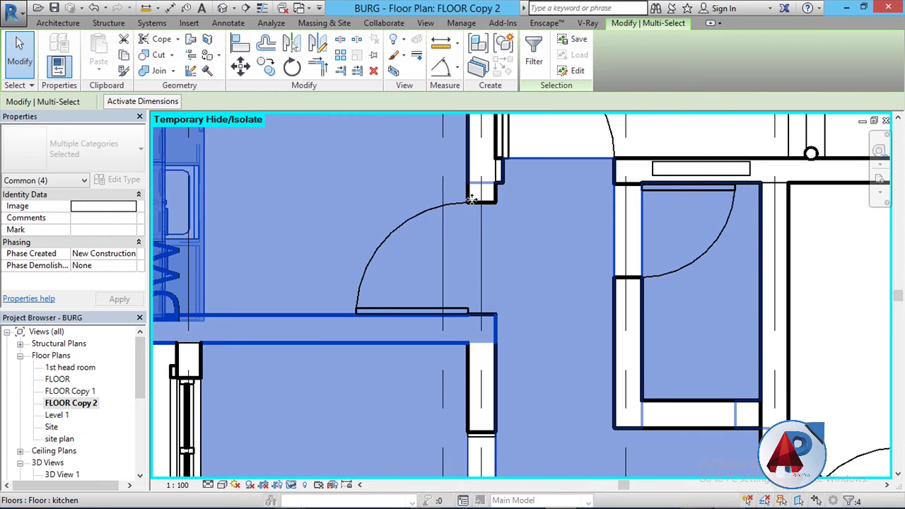
scroll(577, 269, down, 2)
ctrl+click(596, 183)
scroll(365, 364, down, 3)
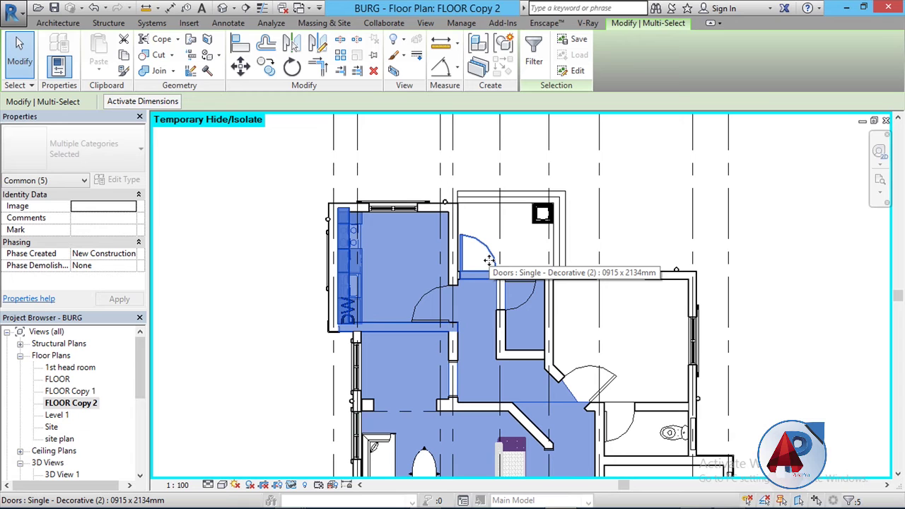
- Remove the entrance door, kitchen casework and kitchen floor from the selection one by one, and clear the remaining selection
scroll(489, 261, up, 2)
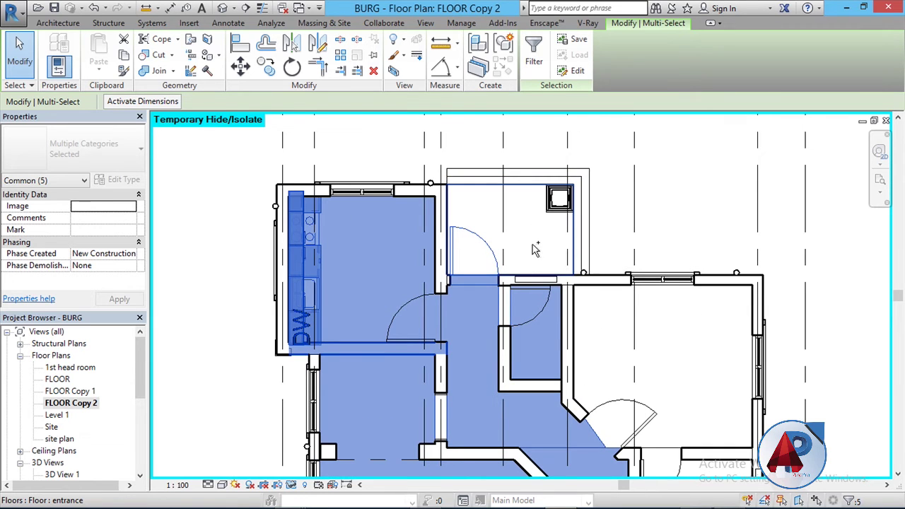
shift+click(495, 260)
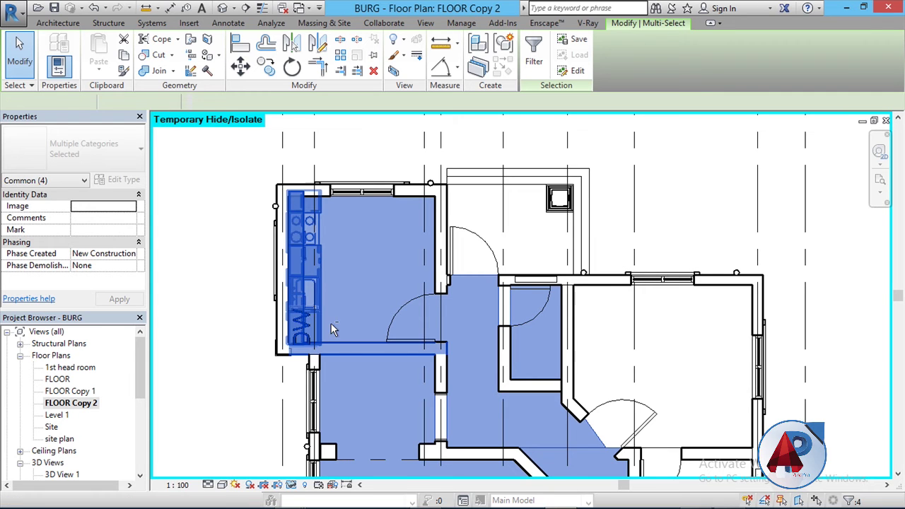
shift+click(297, 282)
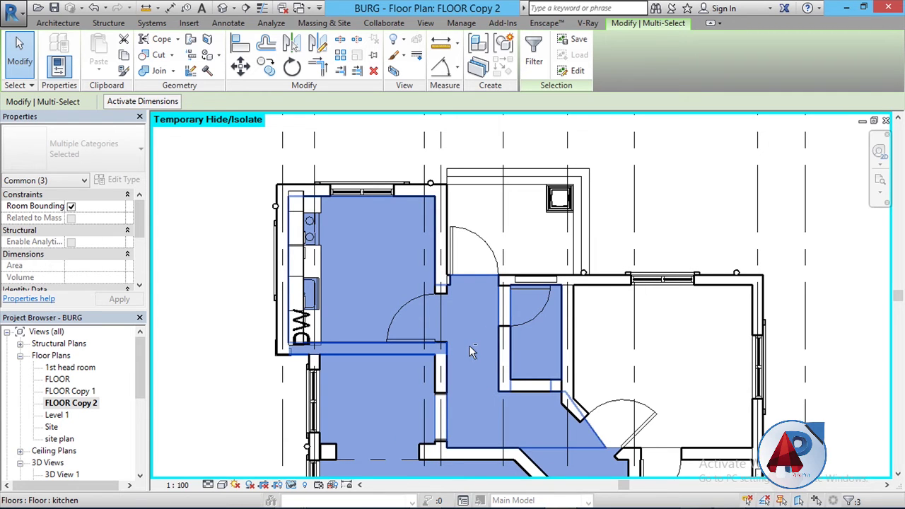
shift+click(491, 329)
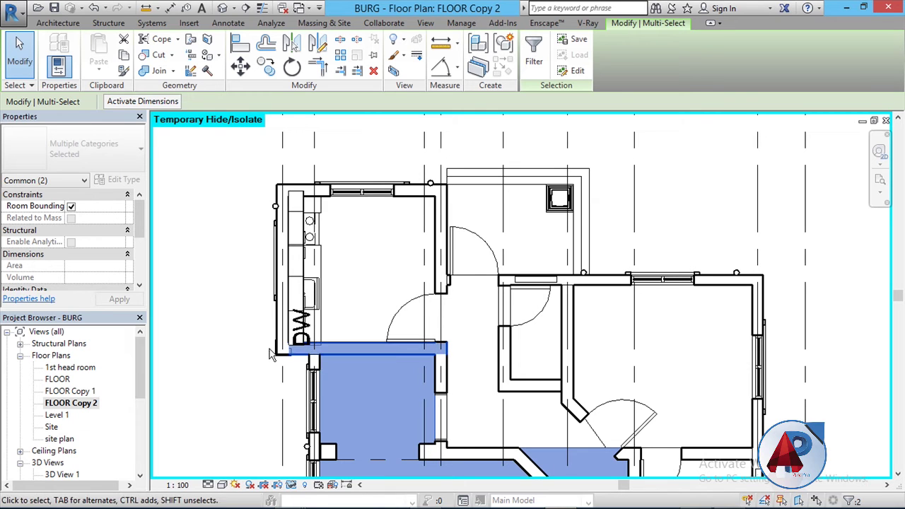
click(230, 283)
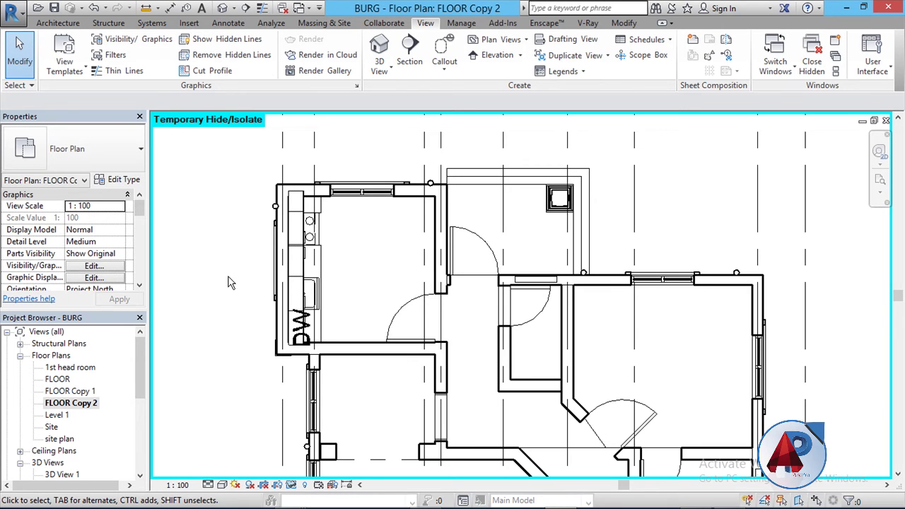
- Draw window selection boxes left to right and crossing boxes right to left in the empty area beside the plan
scroll(740, 312, down, 2)
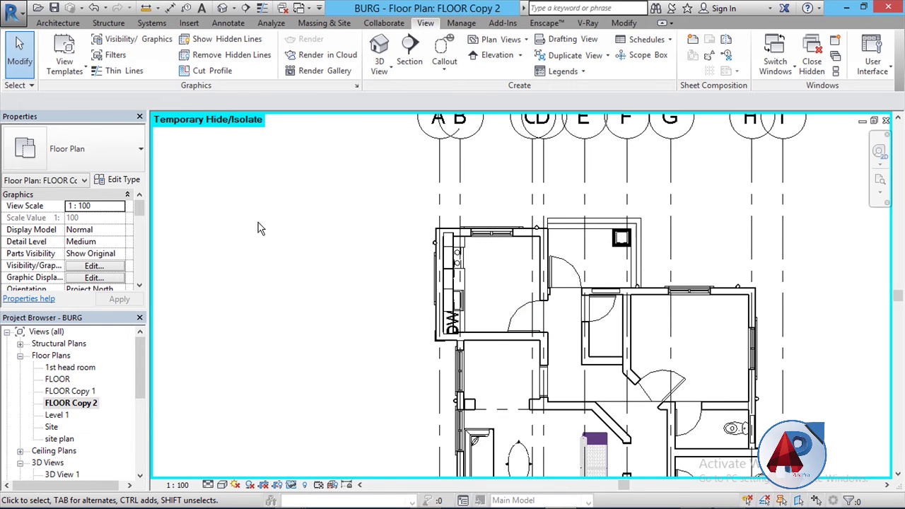
drag(259, 224, 384, 347)
drag(388, 229, 286, 327)
drag(221, 236, 302, 336)
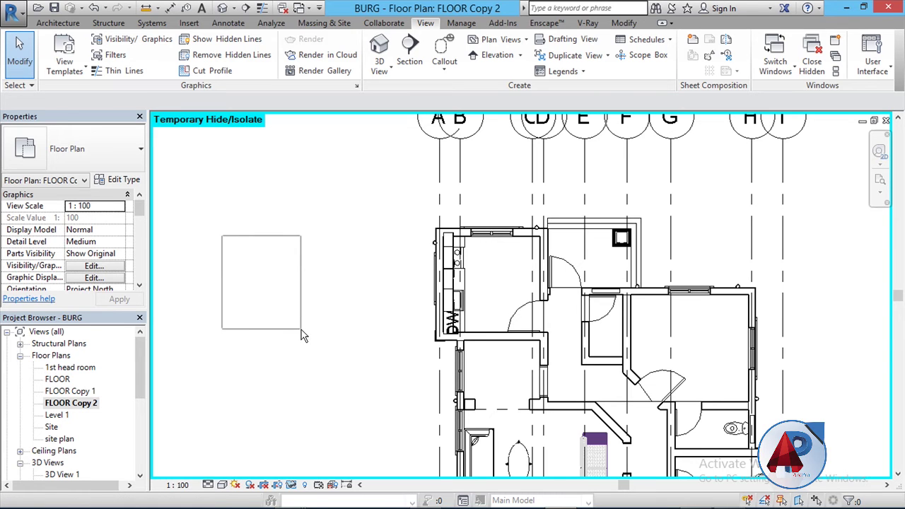
drag(303, 336, 306, 334)
drag(395, 244, 308, 323)
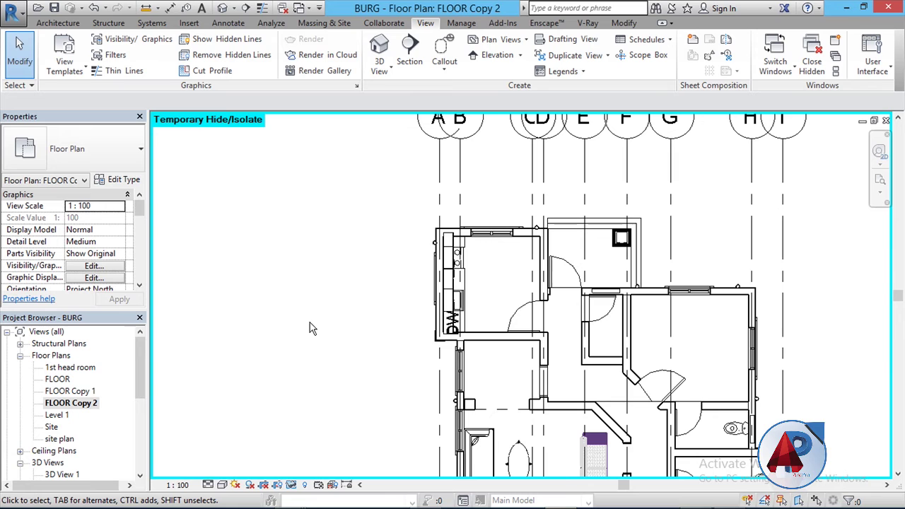
drag(242, 241, 368, 382)
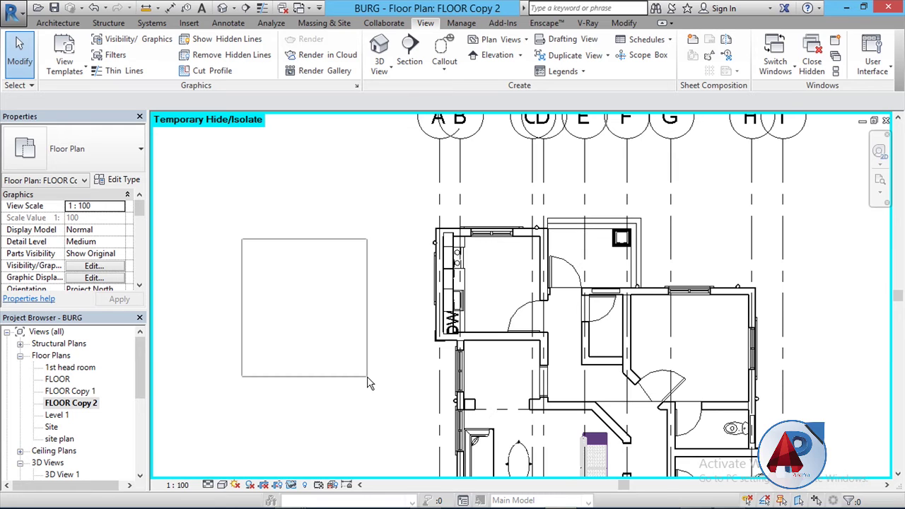
drag(367, 383, 368, 385)
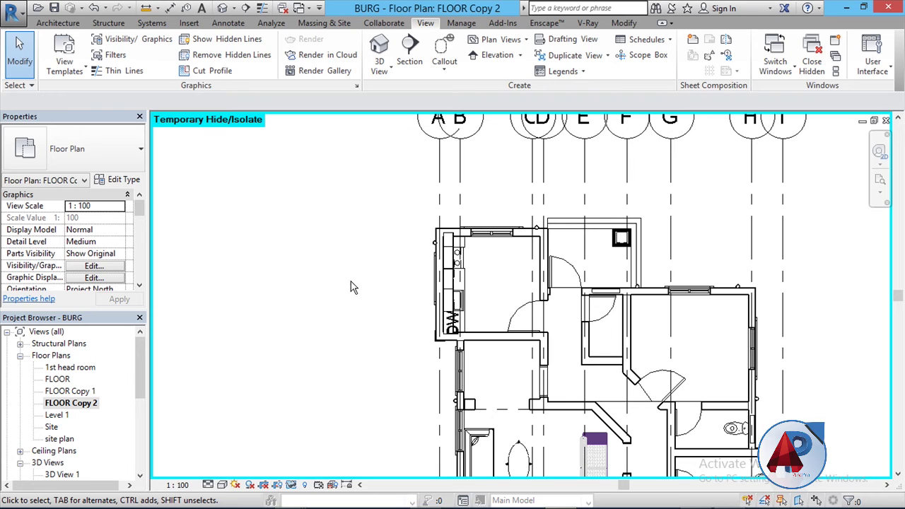
drag(372, 276, 302, 352)
- Window-select the kitchen's lower wall and the room below it from left to right, and clear the selection
scroll(305, 355, down, 1)
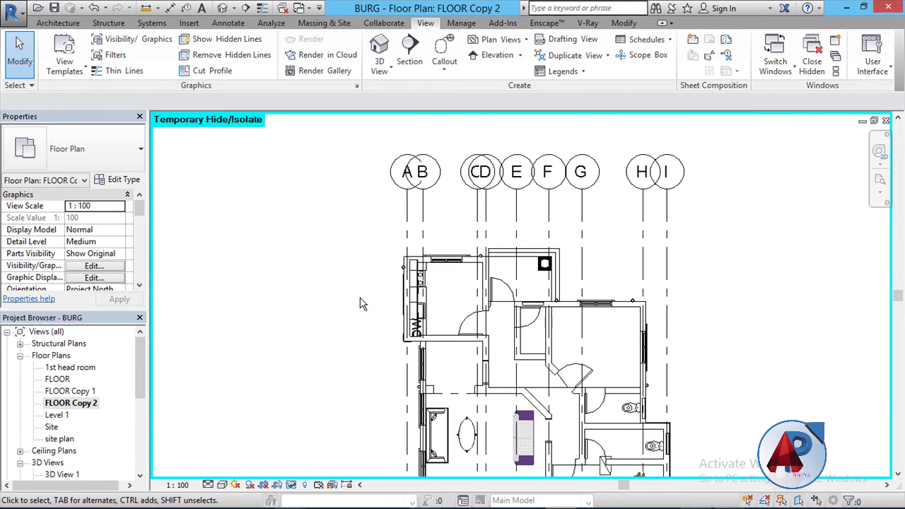
scroll(379, 290, up, 2)
scroll(372, 304, down, 1)
drag(338, 273, 529, 434)
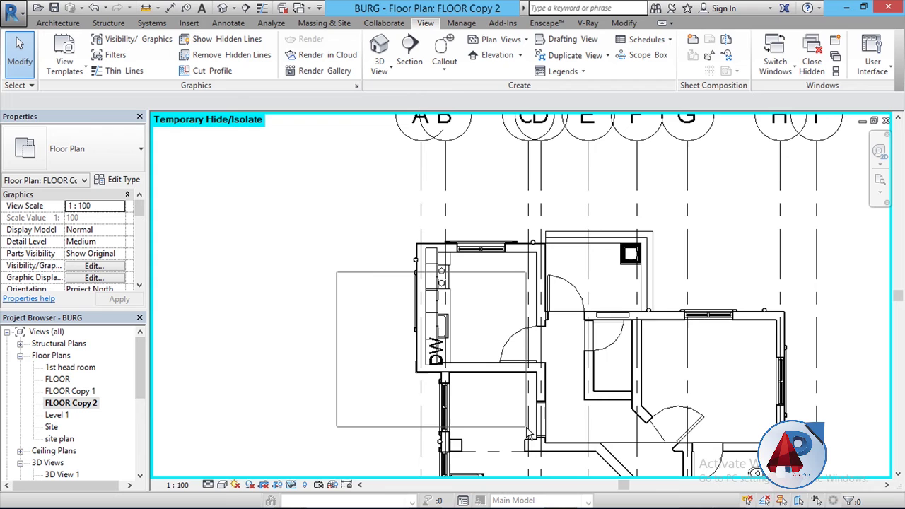
drag(529, 433, 585, 458)
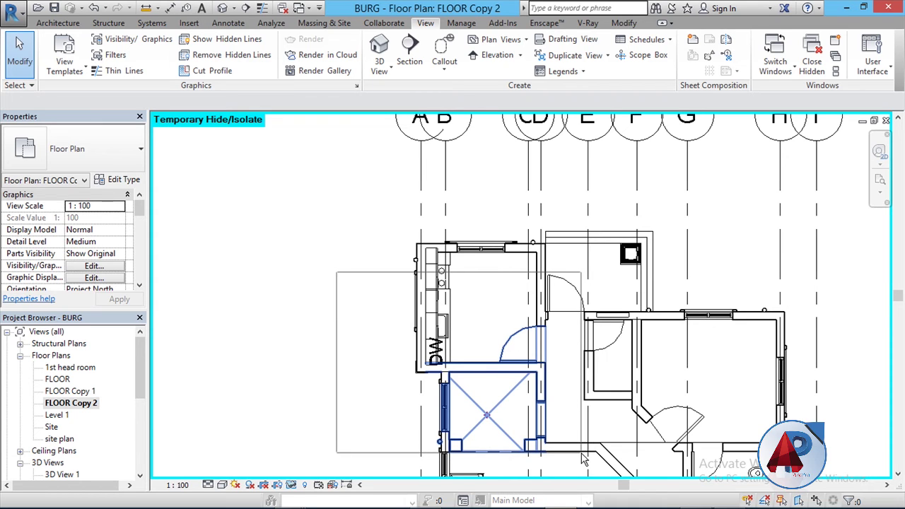
drag(583, 456, 597, 484)
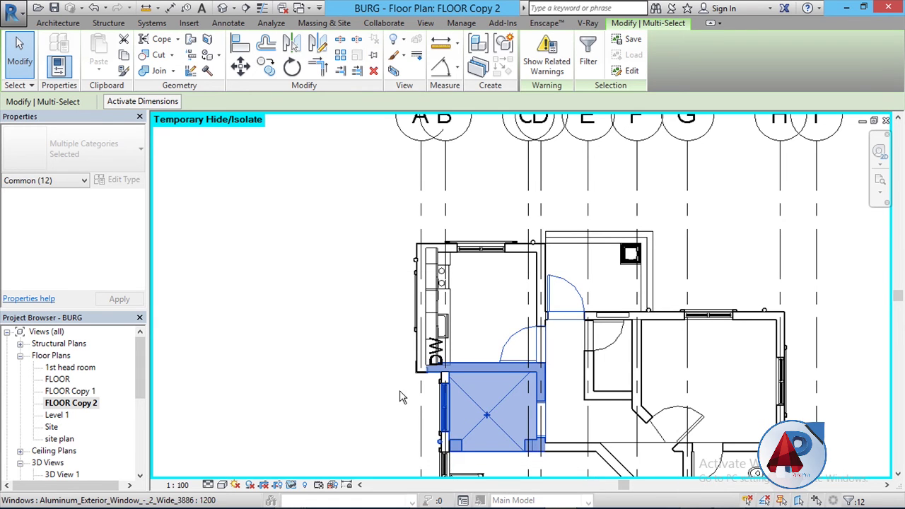
scroll(414, 170, down, 2)
scroll(447, 364, up, 3)
scroll(448, 365, up, 1)
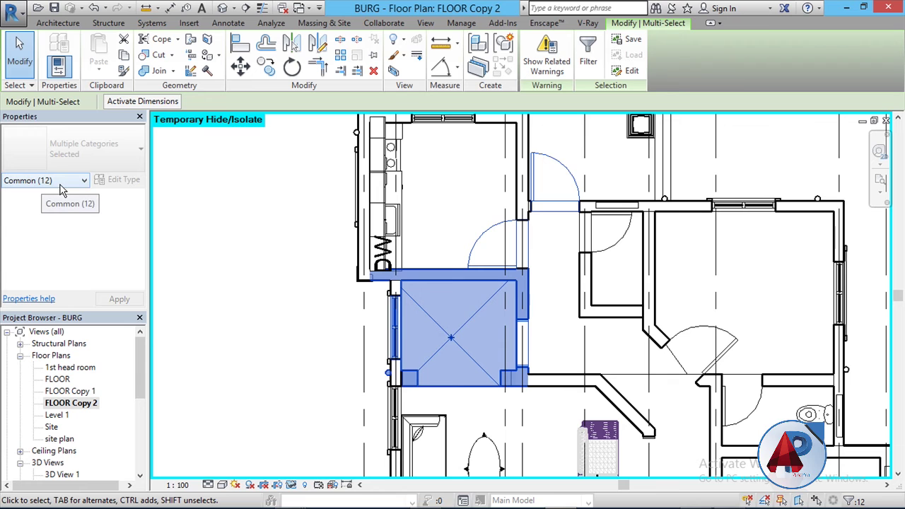
click(279, 263)
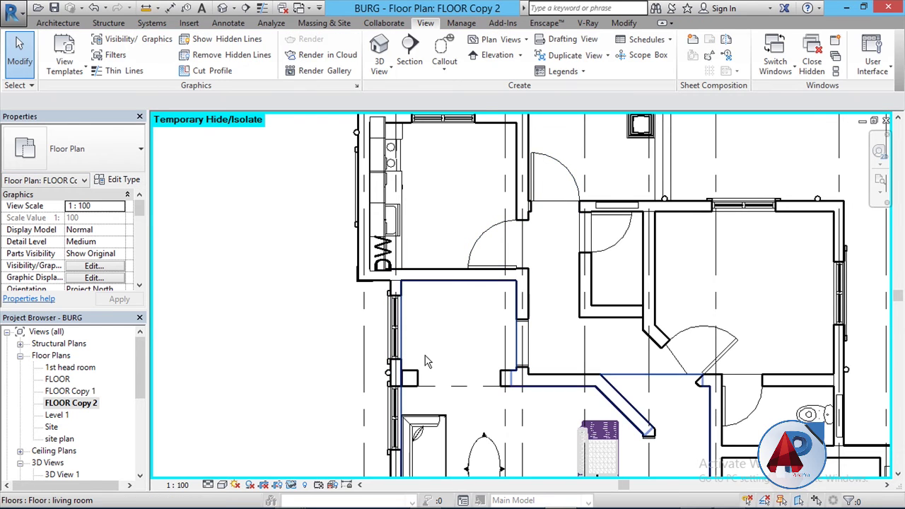
- Crossing-select the bedroom, hallway and entrance area, and remove grid line E, the entrance floor and the kitchen floor from the selection
scroll(426, 361, down, 2)
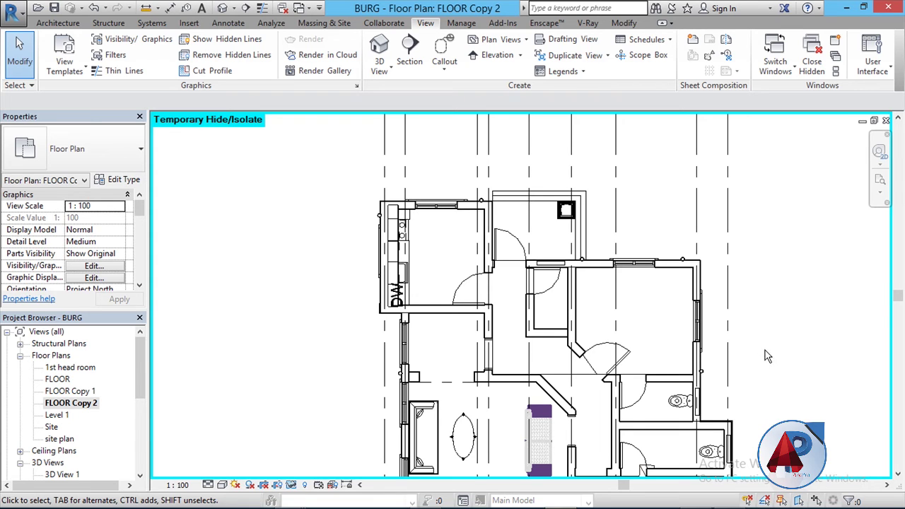
drag(766, 352, 522, 189)
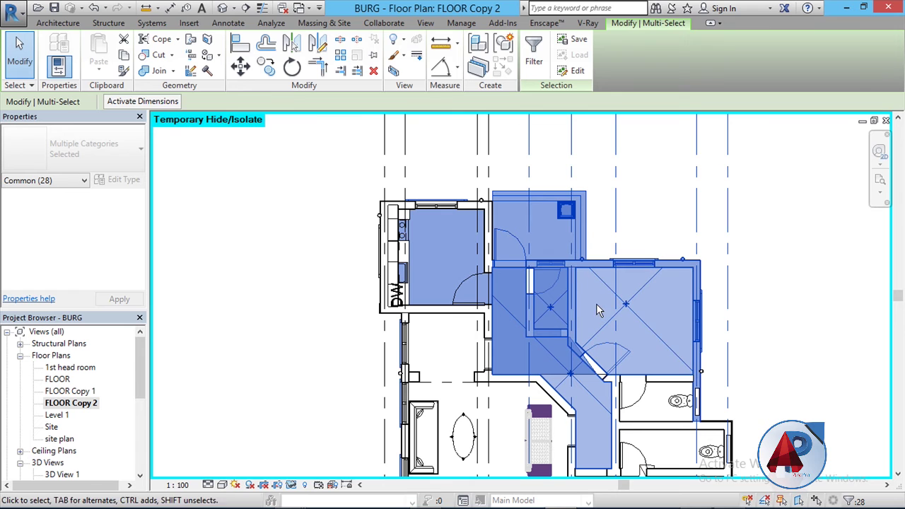
shift+click(532, 178)
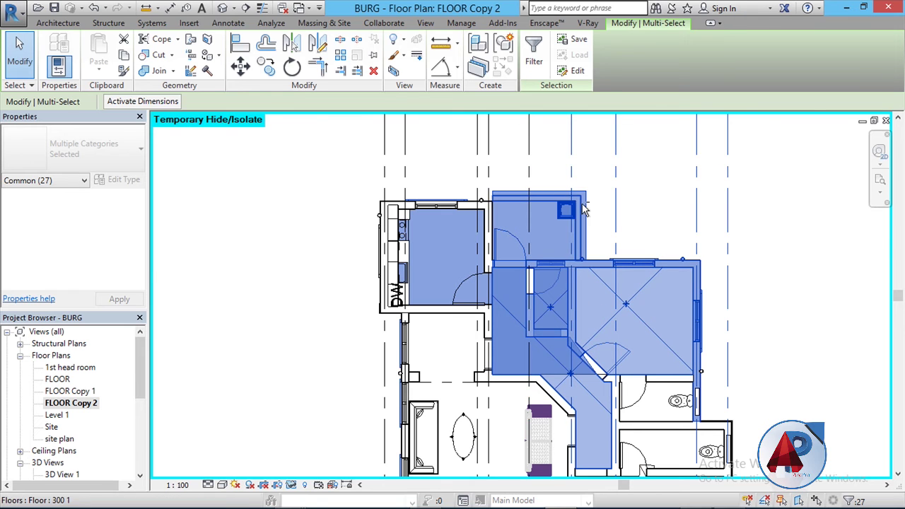
shift+click(515, 244)
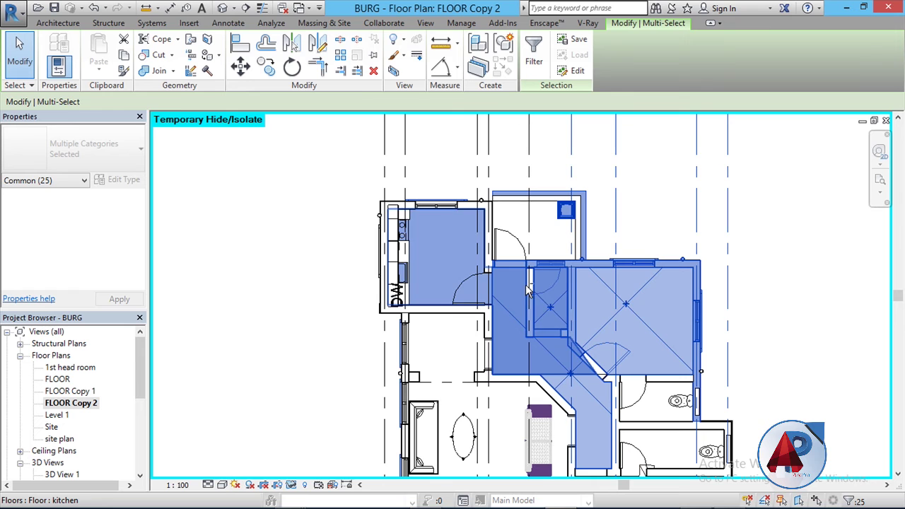
shift+click(532, 305)
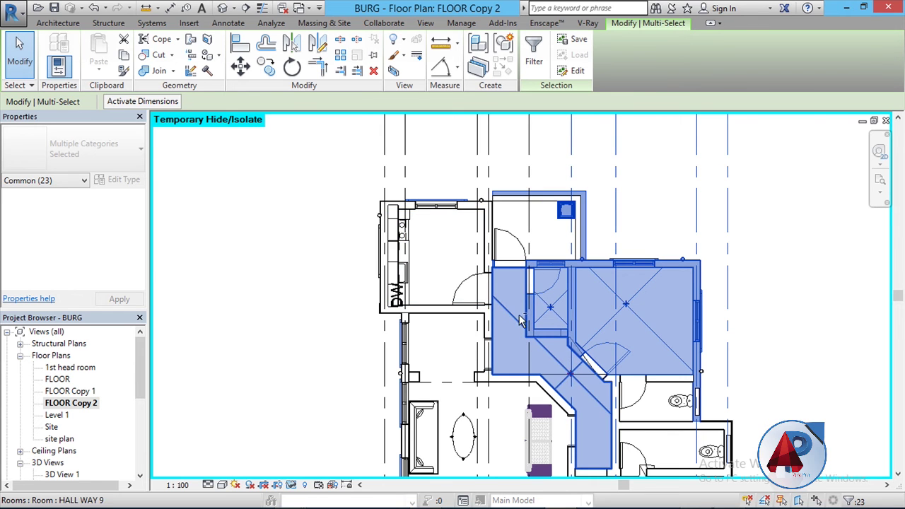
- Add grid line D, the kitchen's upper wall and the short wall stub below the kitchen to the selection, and clear everything
ctrl+click(489, 169)
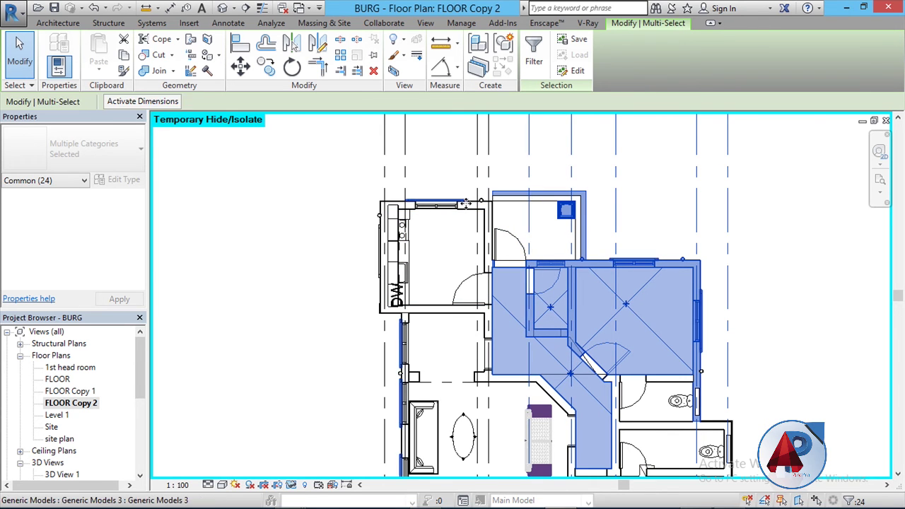
ctrl+click(464, 204)
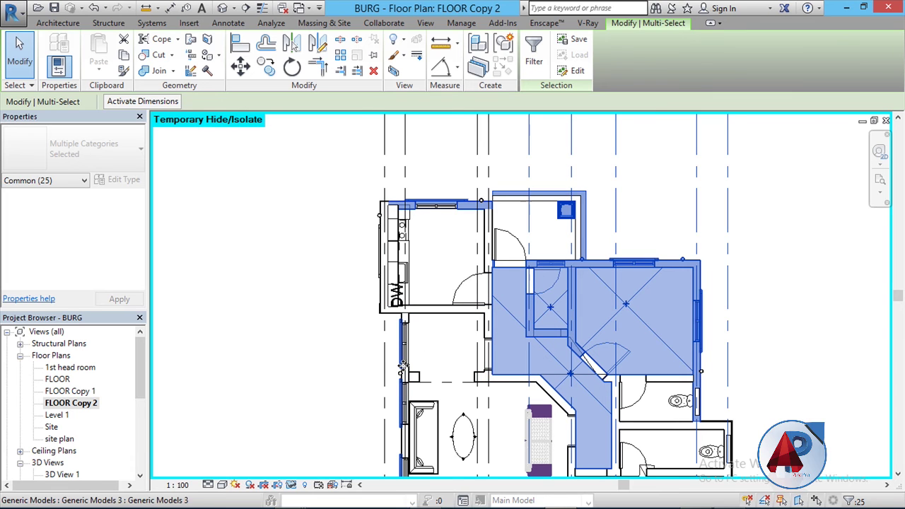
ctrl+click(413, 377)
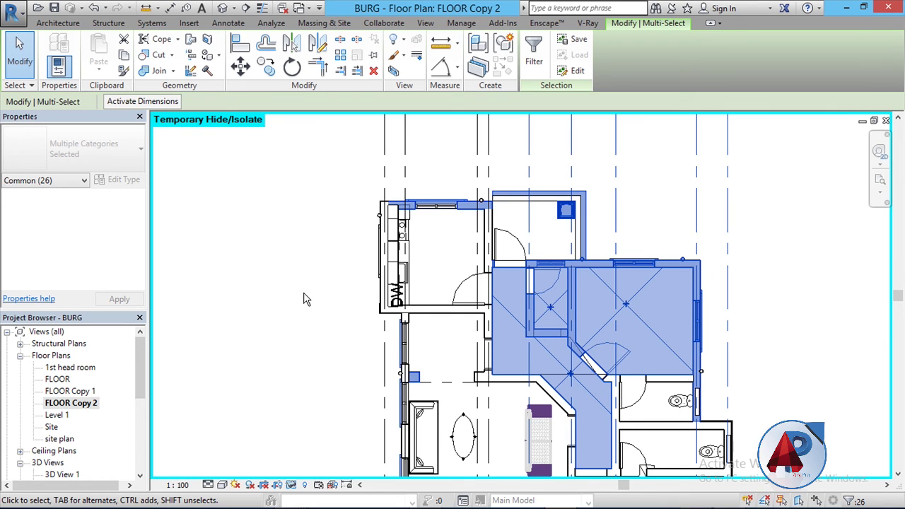
click(317, 219)
- Window-select the entire plan with all its grid lines from left to right, and clear the selection
scroll(317, 219, down, 3)
scroll(581, 384, up, 2)
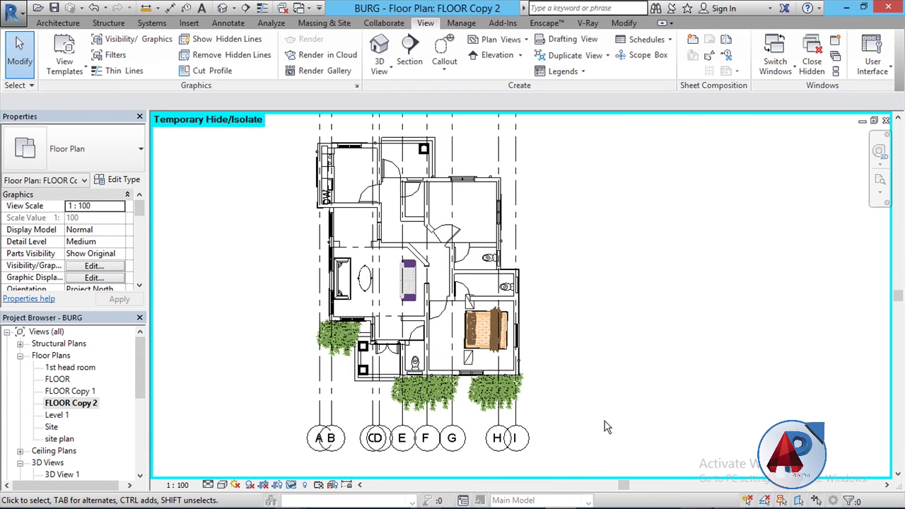
scroll(607, 425, down, 2)
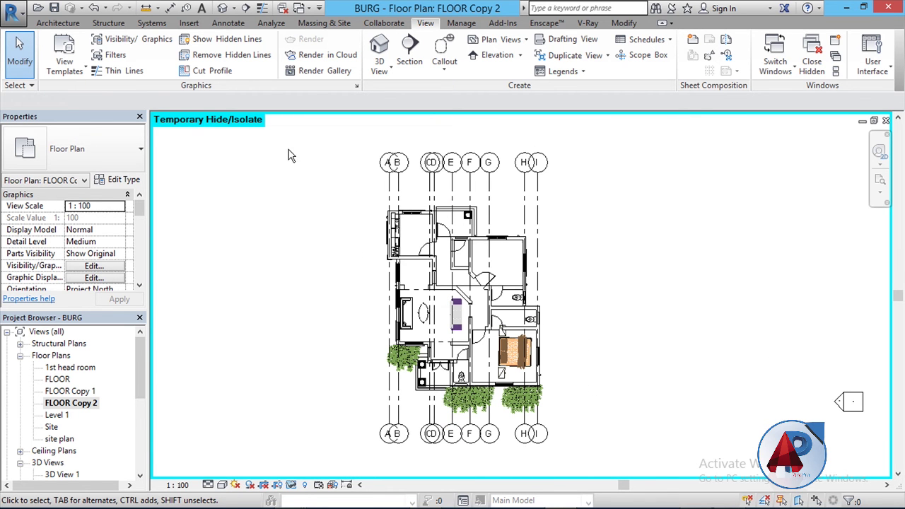
drag(297, 128, 578, 467)
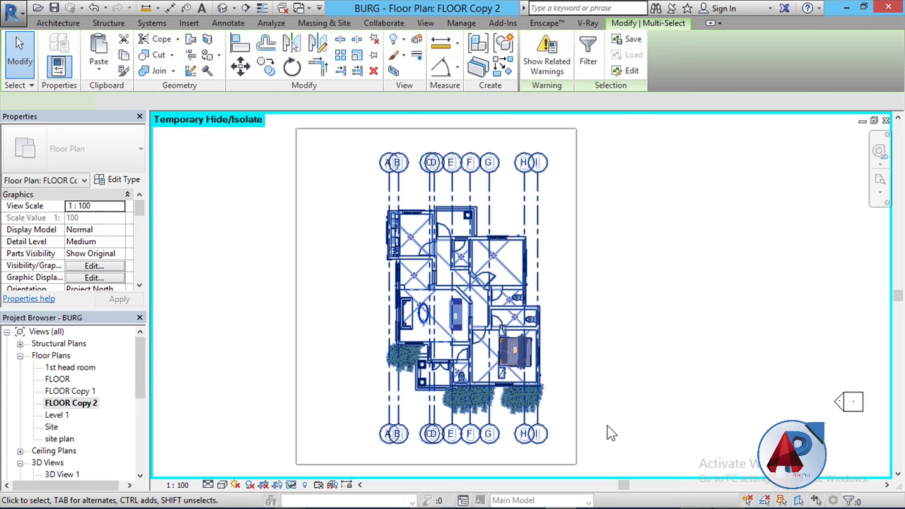
key(Escape)
mouse_move(294, 145)
mouse_down()
mouse_move(654, 489)
mouse_move(677, 487)
mouse_move(673, 473)
mouse_up()
click(673, 471)
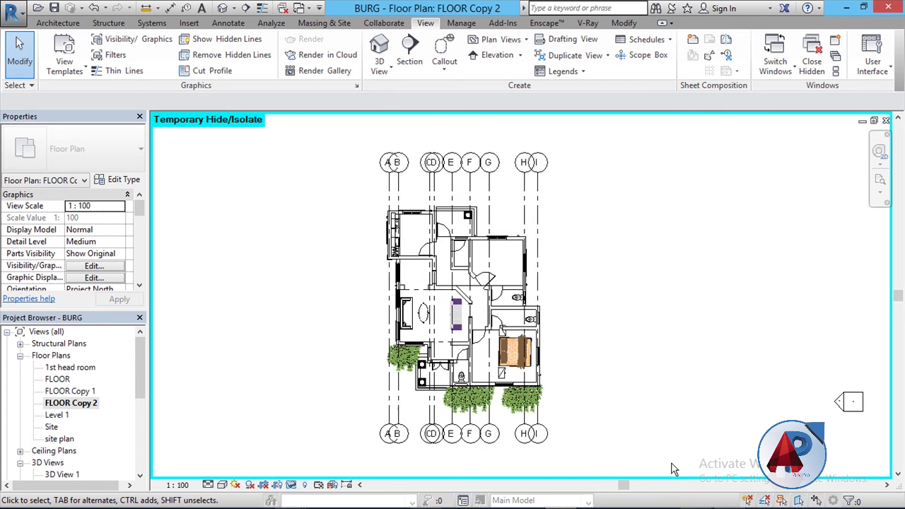
- Select the entire plan and all its grid lines with a crossing box drawn from right to left
scroll(655, 221, down, 2)
drag(643, 158, 543, 364)
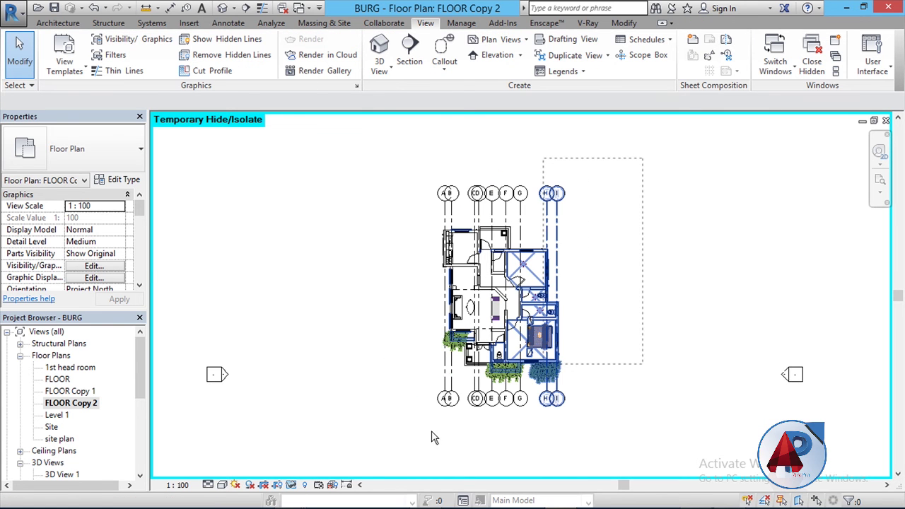
drag(417, 447, 375, 455)
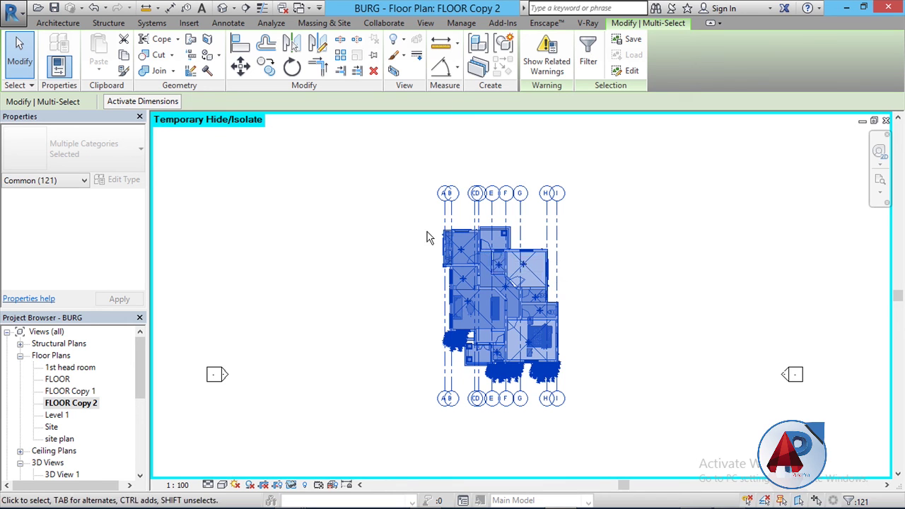
- Filter the selected plan elements by category, excluding Room Separation, Casework, Columns and Doors
click(588, 45)
drag(614, 134, 285, 134)
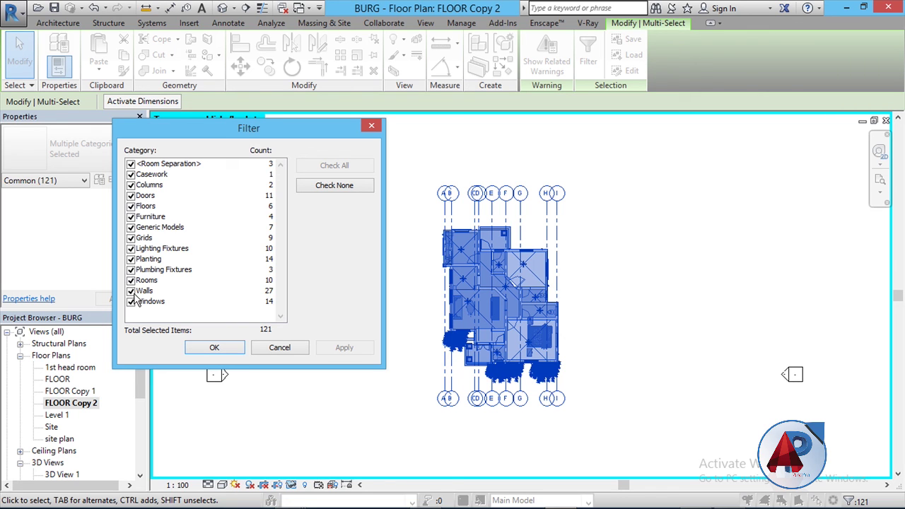
click(131, 164)
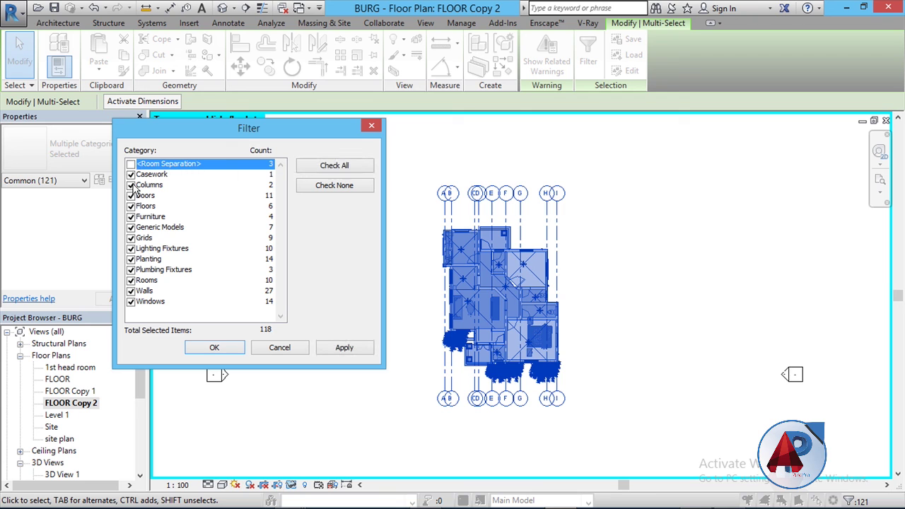
click(131, 174)
click(131, 186)
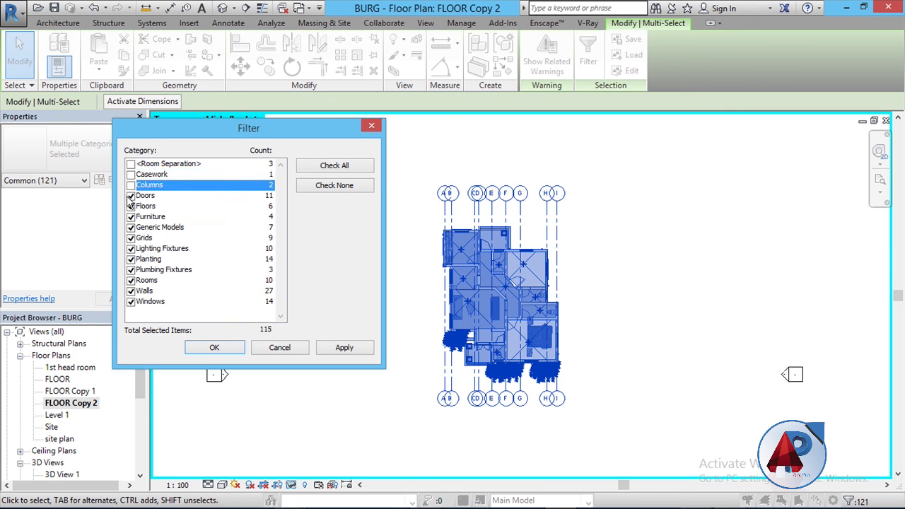
click(131, 196)
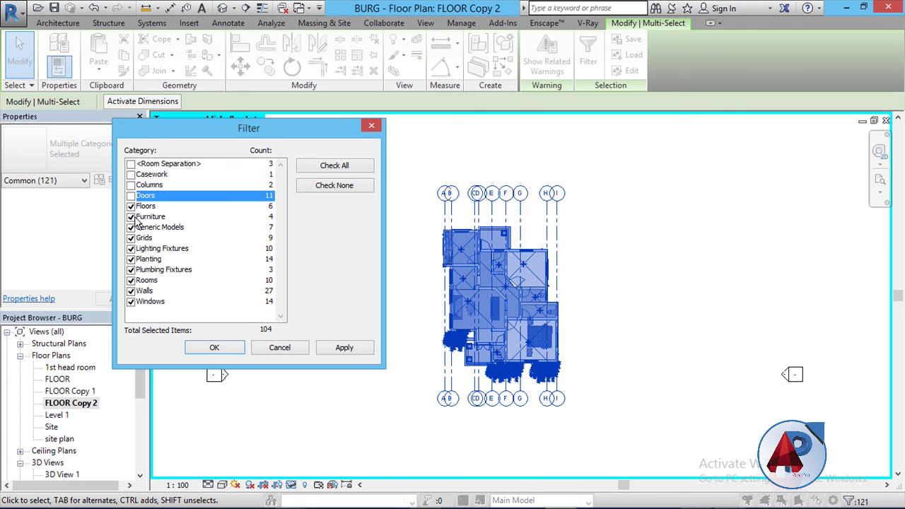
- Exclude Furniture, Generic Models, Grids, Rooms and Plumbing Fixtures in the filter too, and apply it to the selection
click(130, 217)
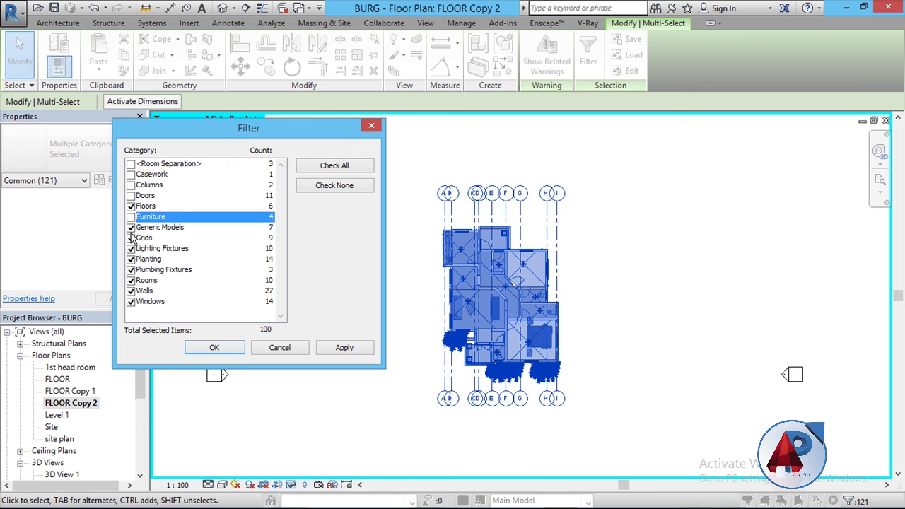
click(131, 228)
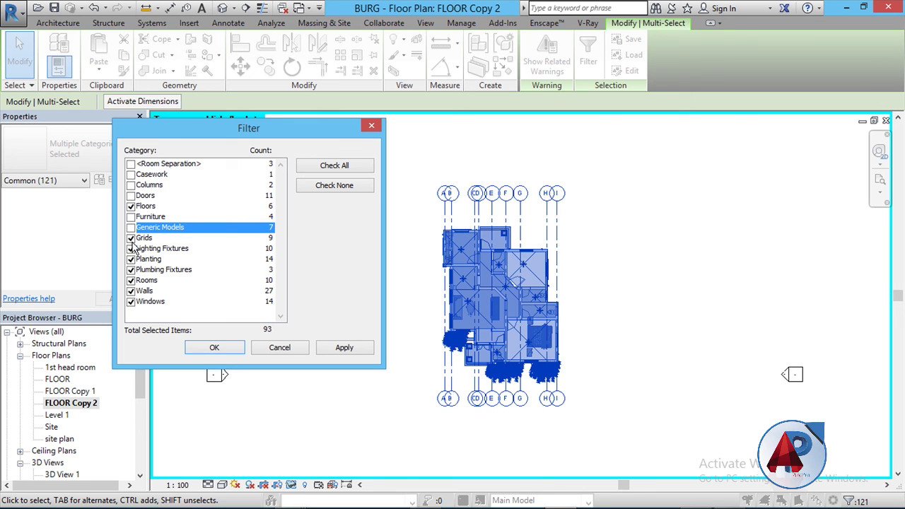
click(131, 238)
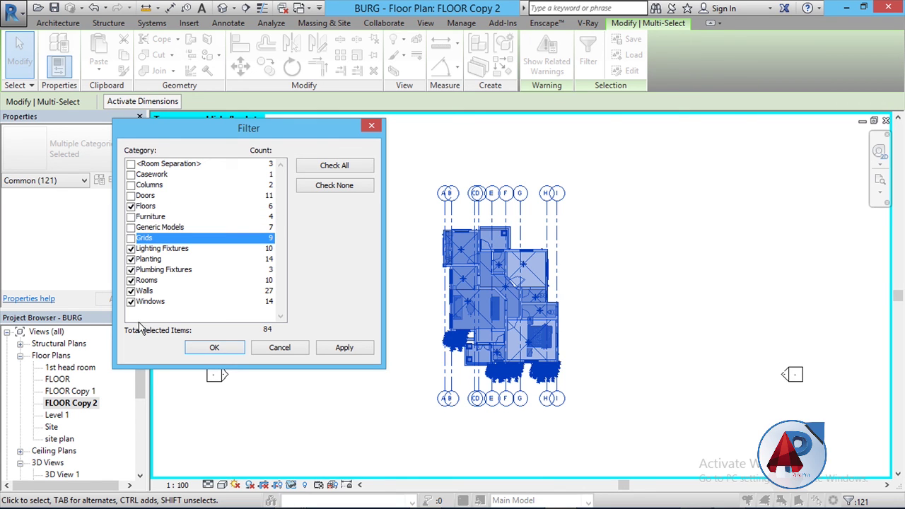
click(131, 281)
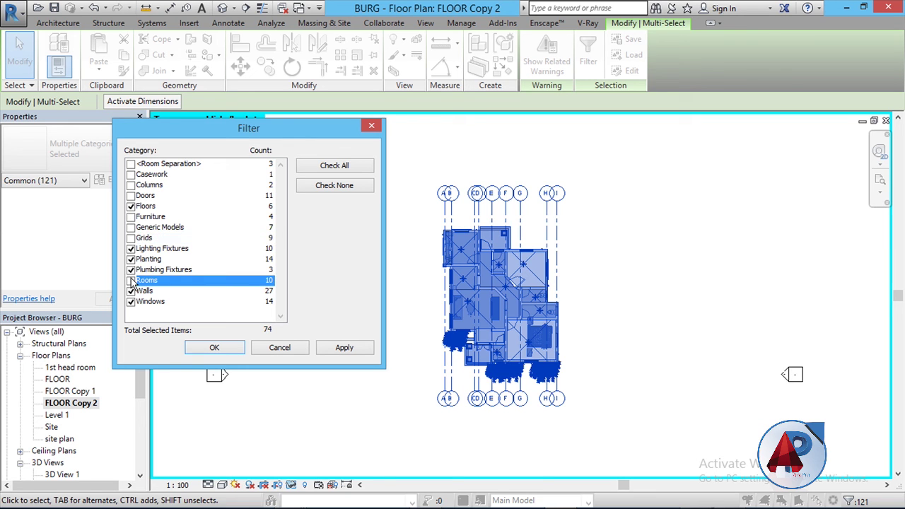
click(131, 270)
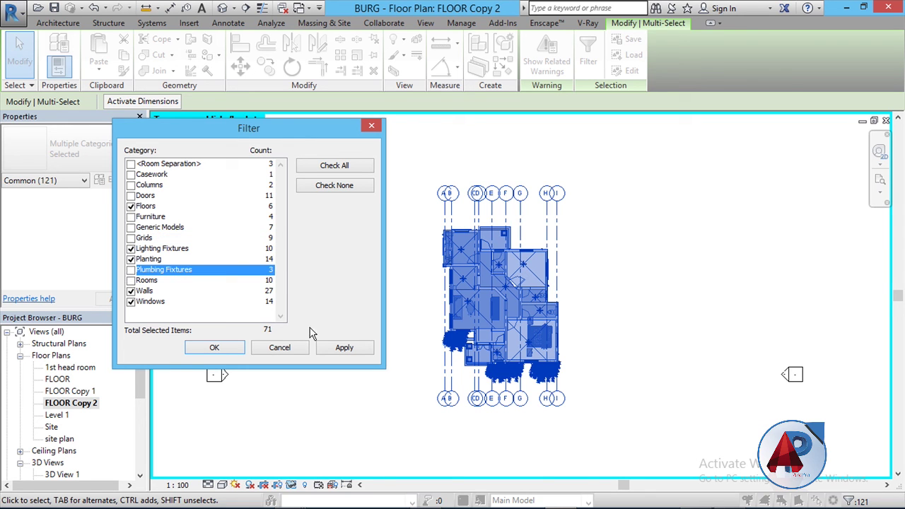
click(339, 348)
click(214, 348)
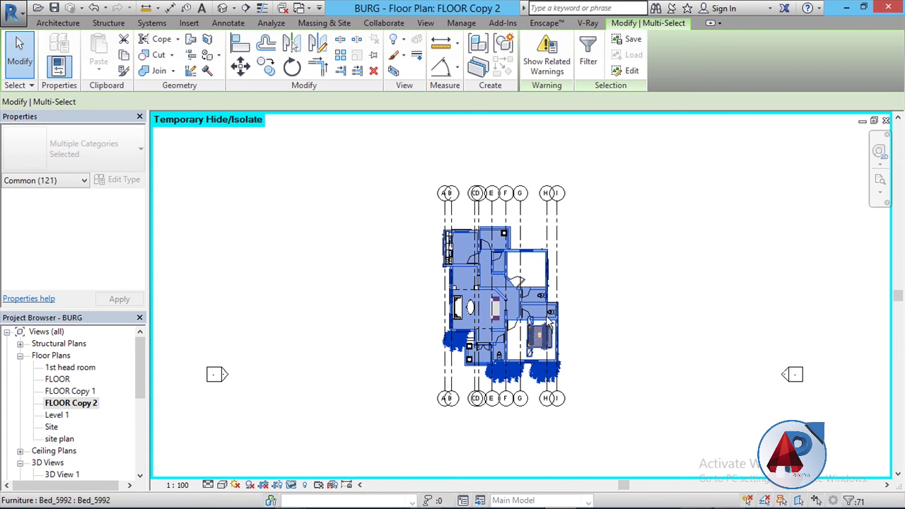
- Filter the remaining selection again to drop Lighting Fixtures and Planting, keeping Floors, Walls and Windows
scroll(545, 384, up, 1)
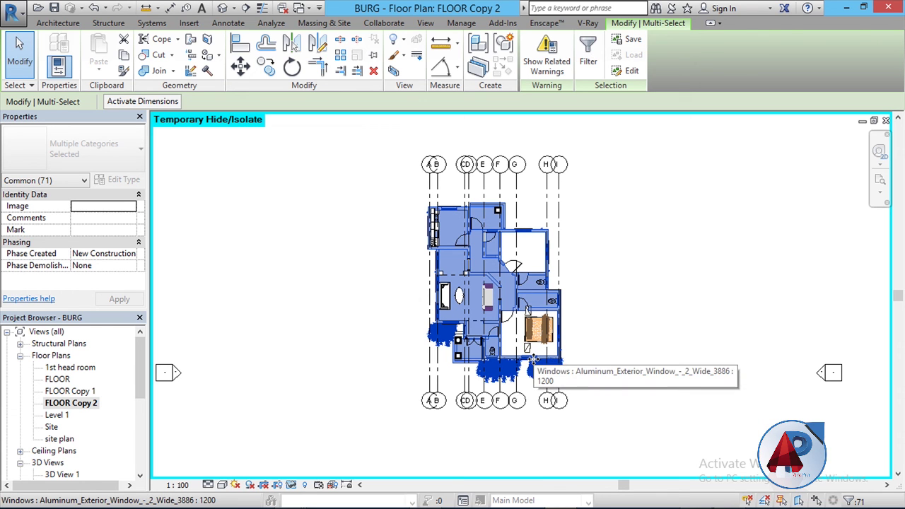
click(589, 56)
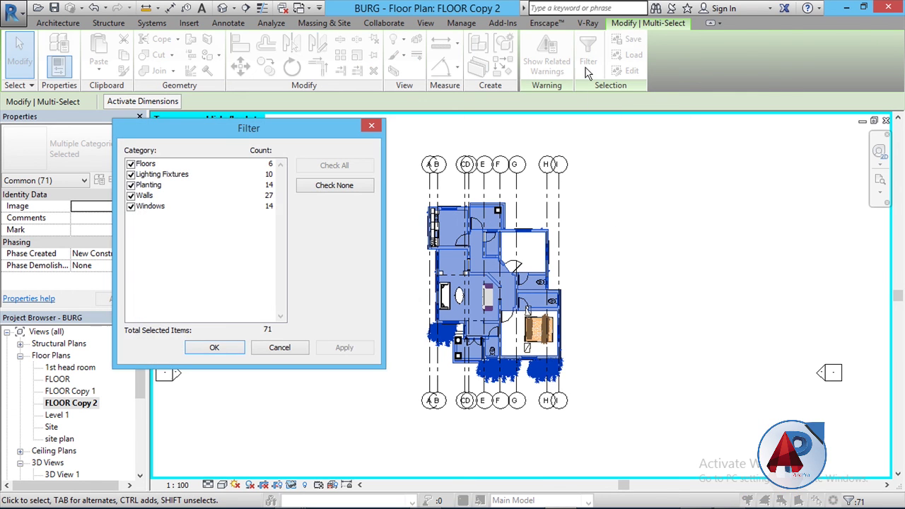
drag(162, 133, 196, 131)
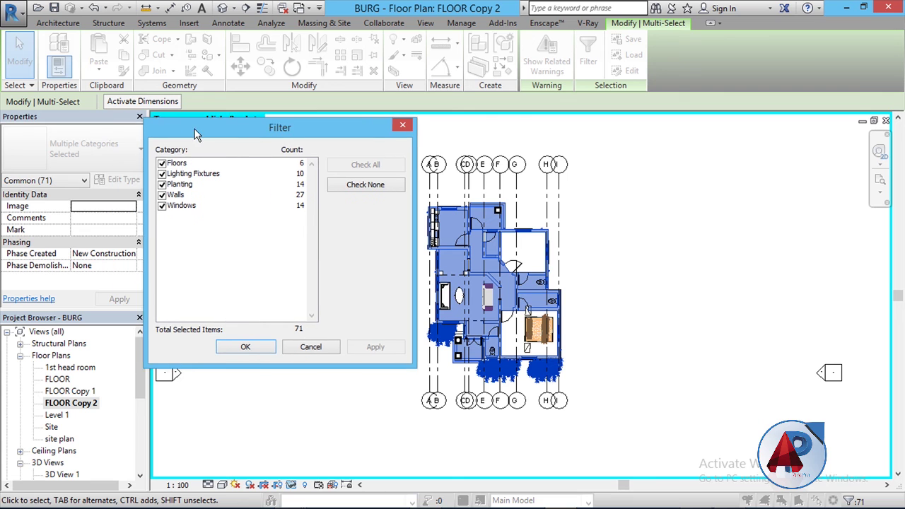
click(164, 172)
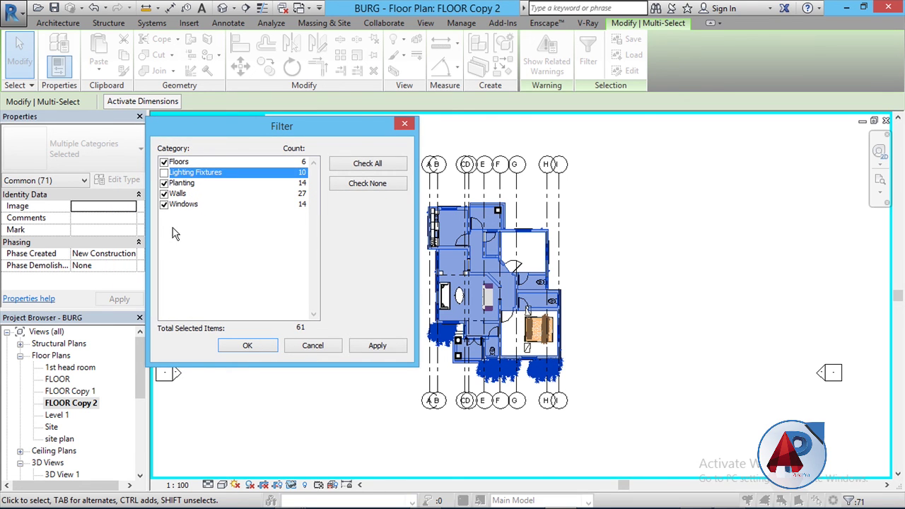
click(164, 184)
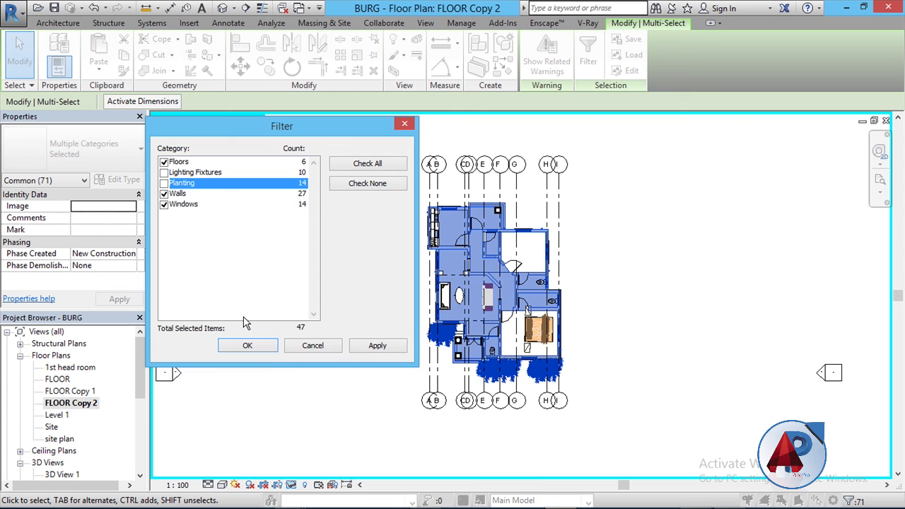
click(365, 351)
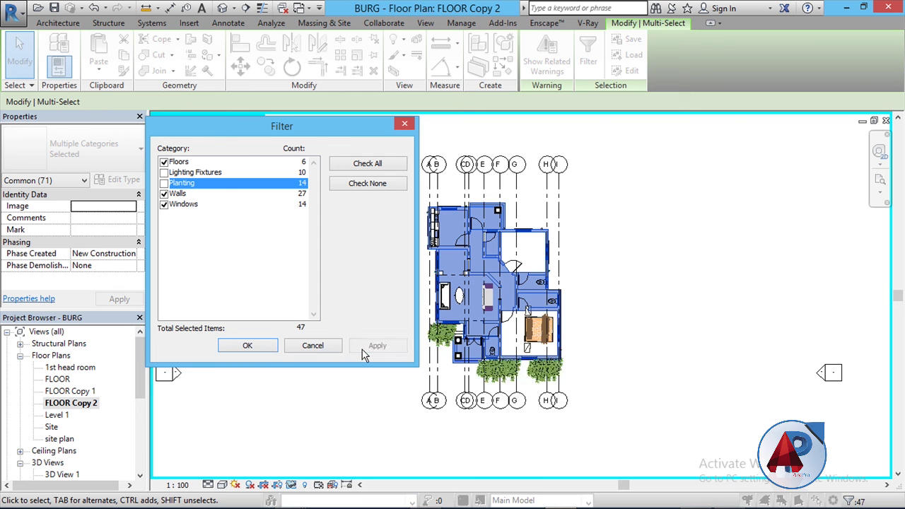
click(258, 347)
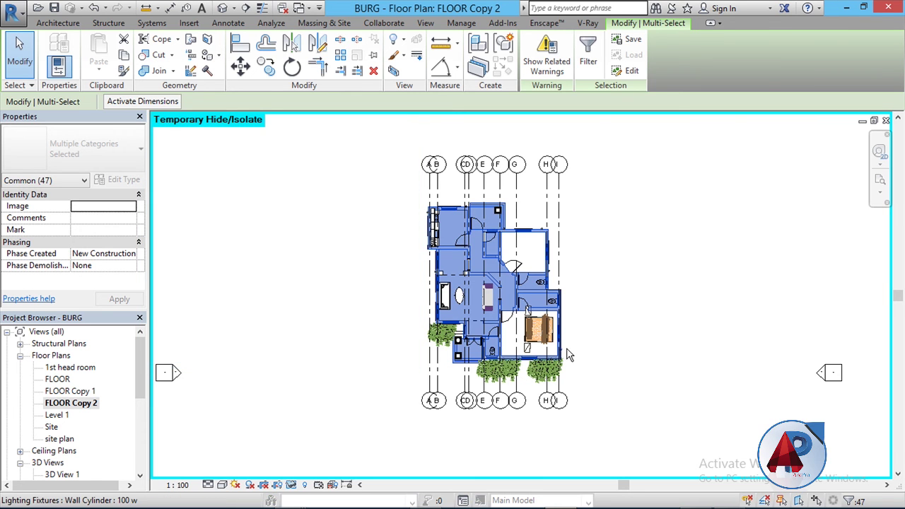